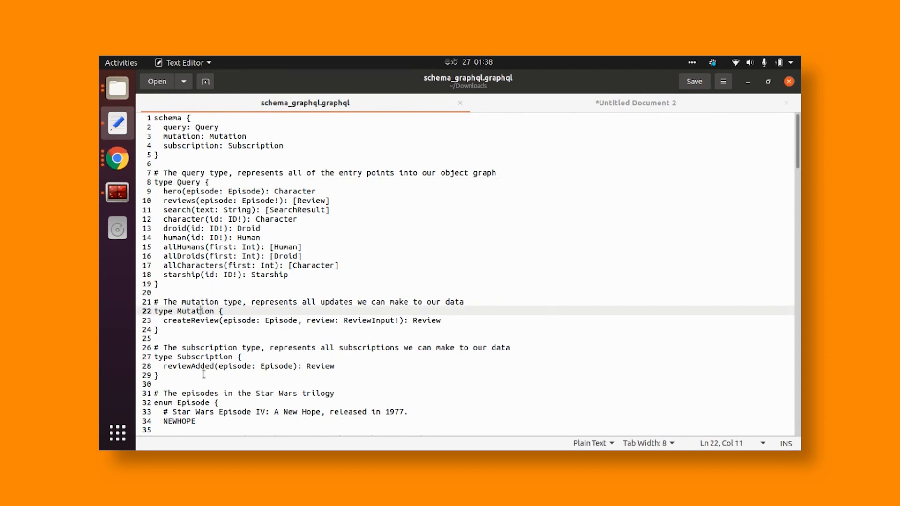
Switch to the WSO2 API Manager Publisher in Chrome and start creating an API from an existing GraphQL SDL schema.
click(205, 357)
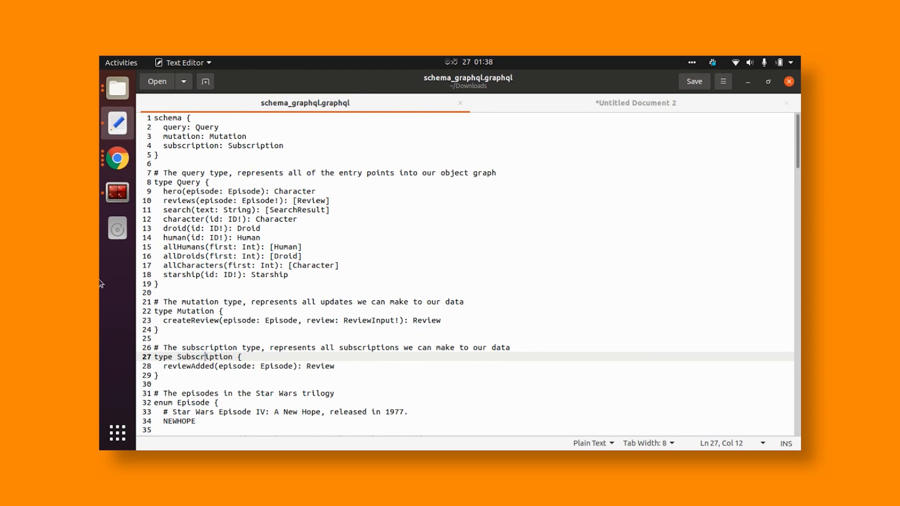
click(116, 168)
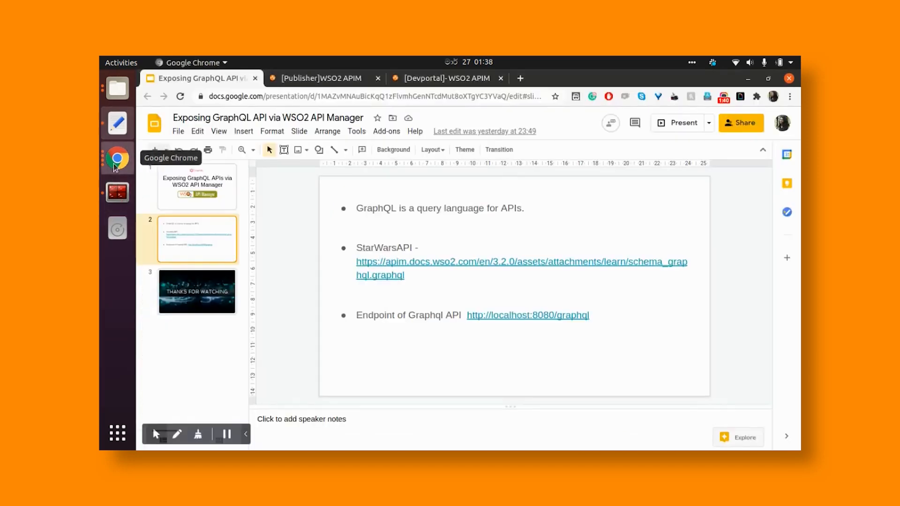
click(331, 78)
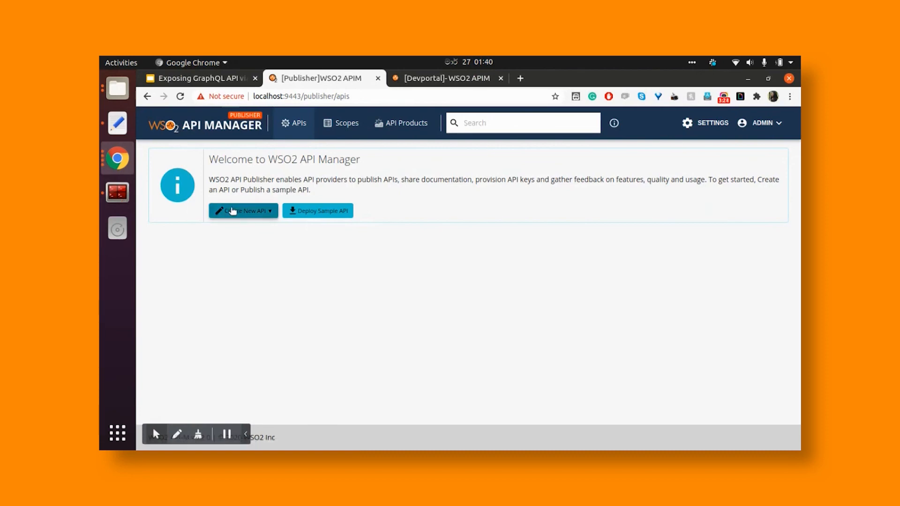
click(235, 212)
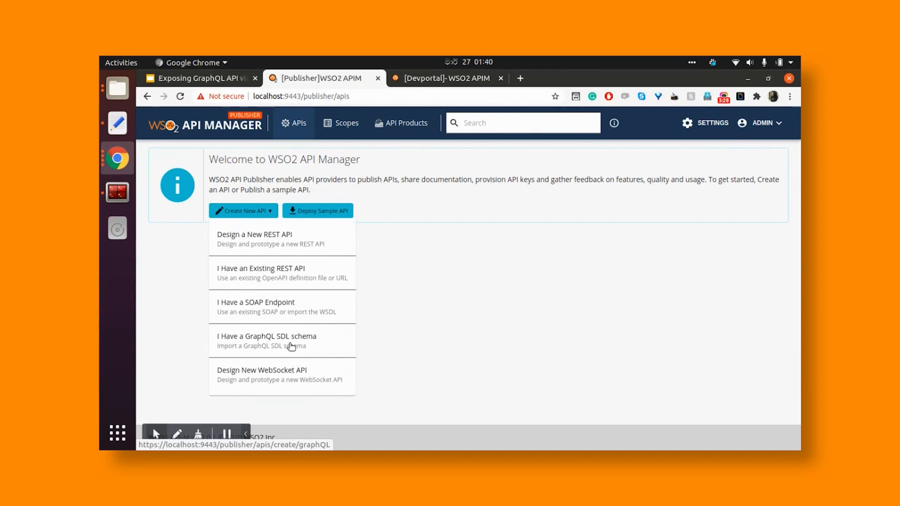
click(292, 346)
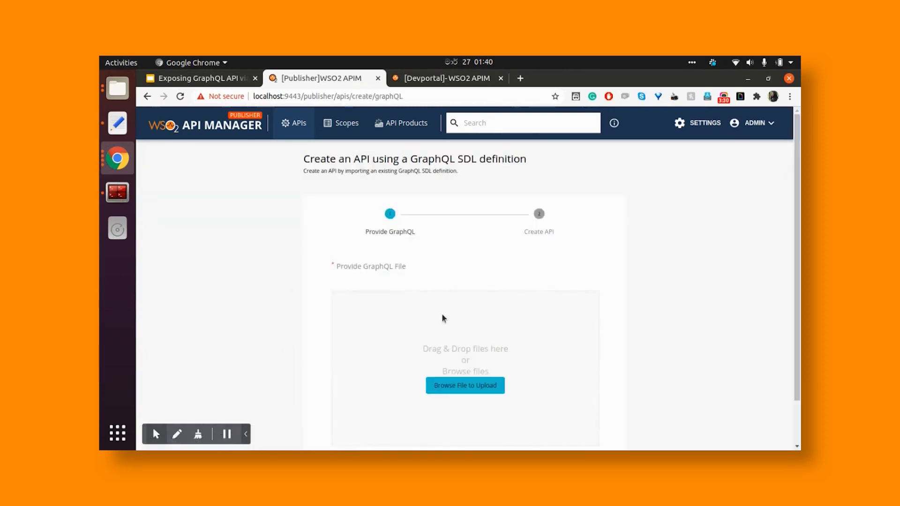
Upload schema_graphql.graphql from the Downloads folder as the API's GraphQL definition and continue to the API details.
click(464, 385)
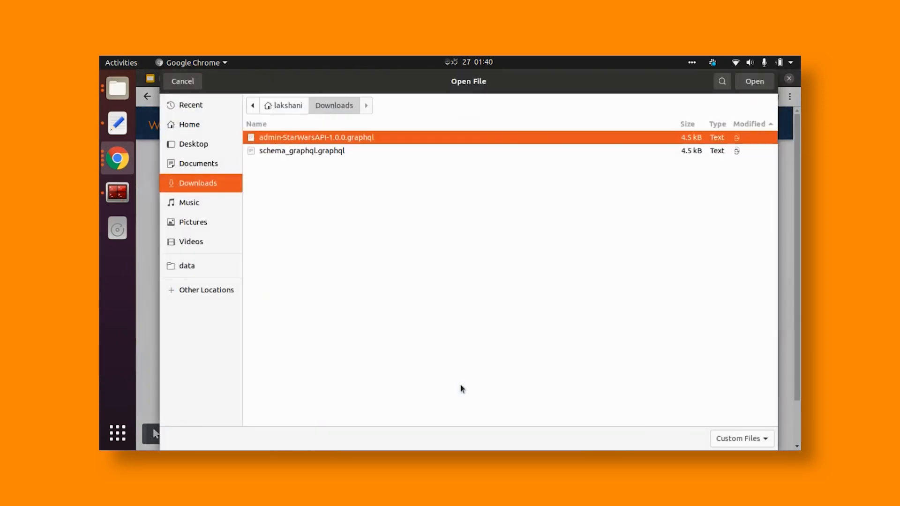
click(323, 154)
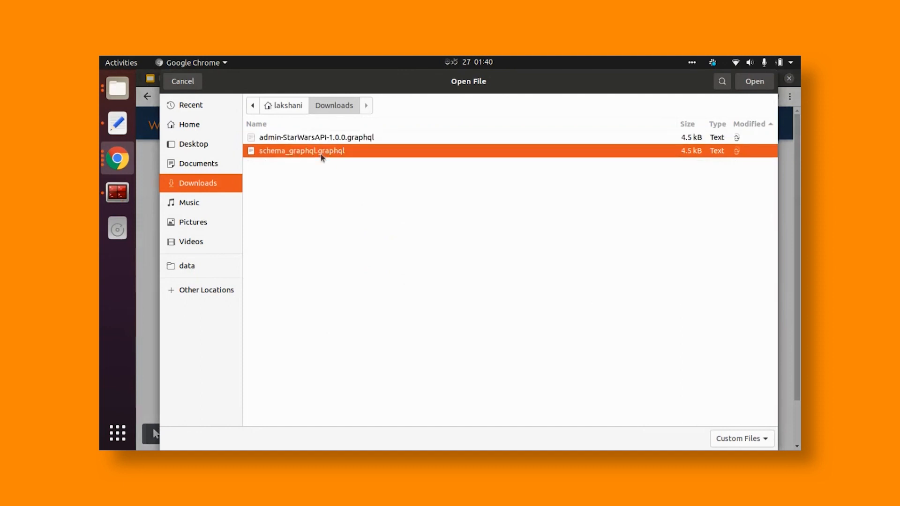
double_click(322, 154)
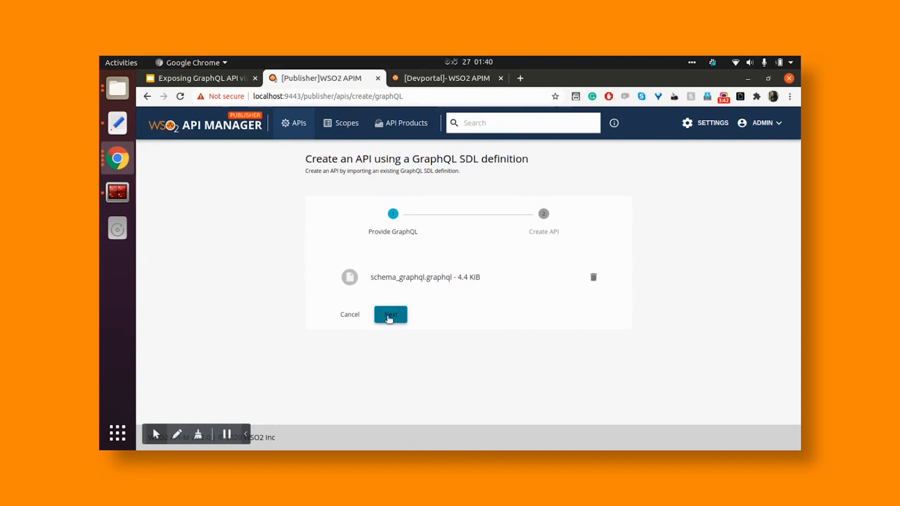
click(389, 317)
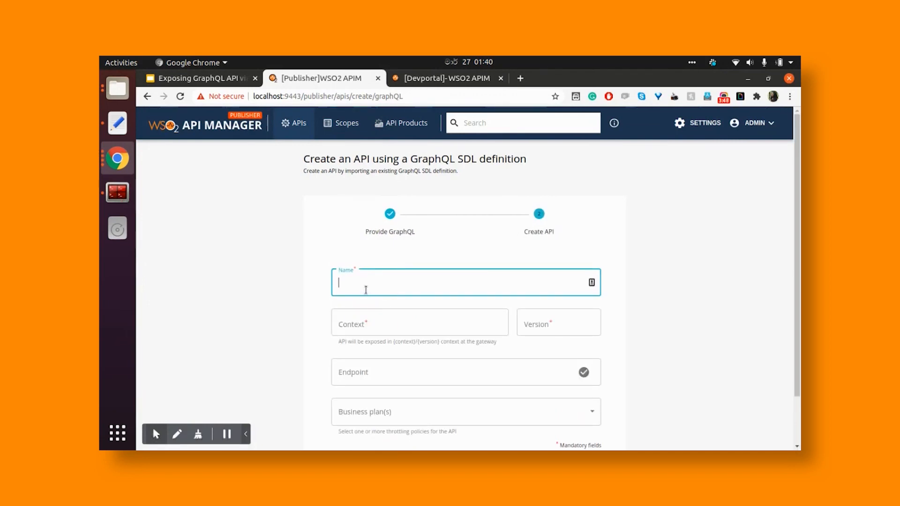
Name the API StarWarsApi, with context /starwarapi and version 1.0.0.
text(StarWarsApi)
key(Tab)
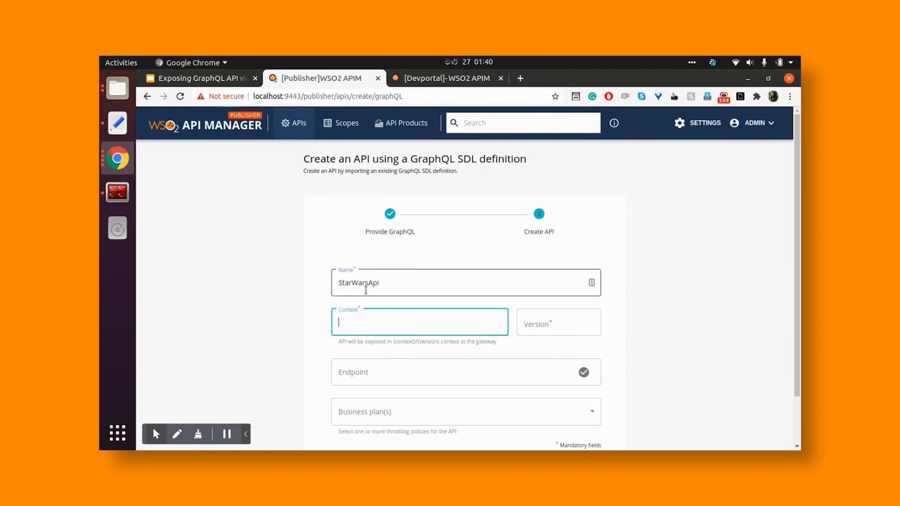
text(/starwarapi)
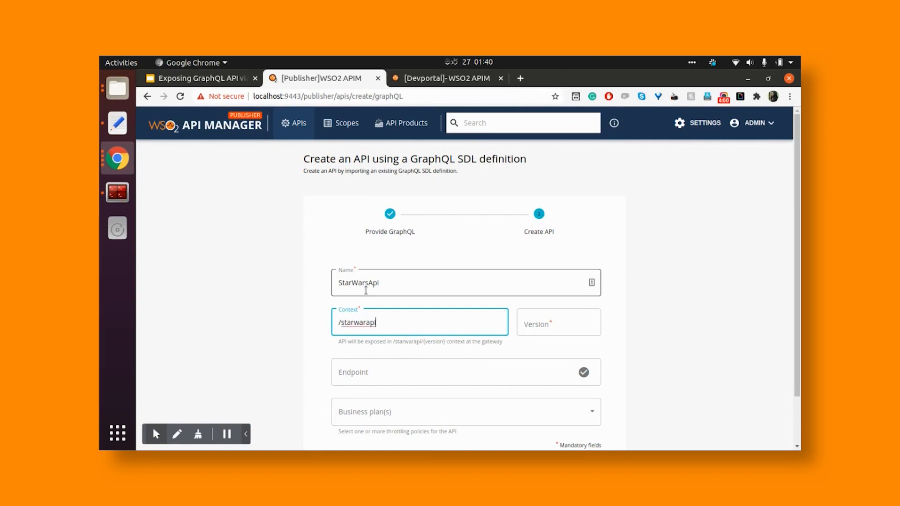
key(Tab)
text(1)
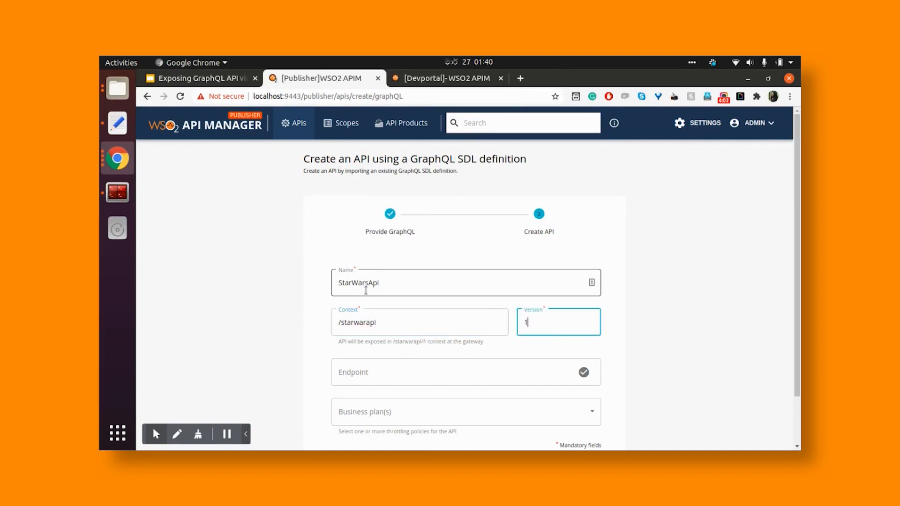
text(.0.0)
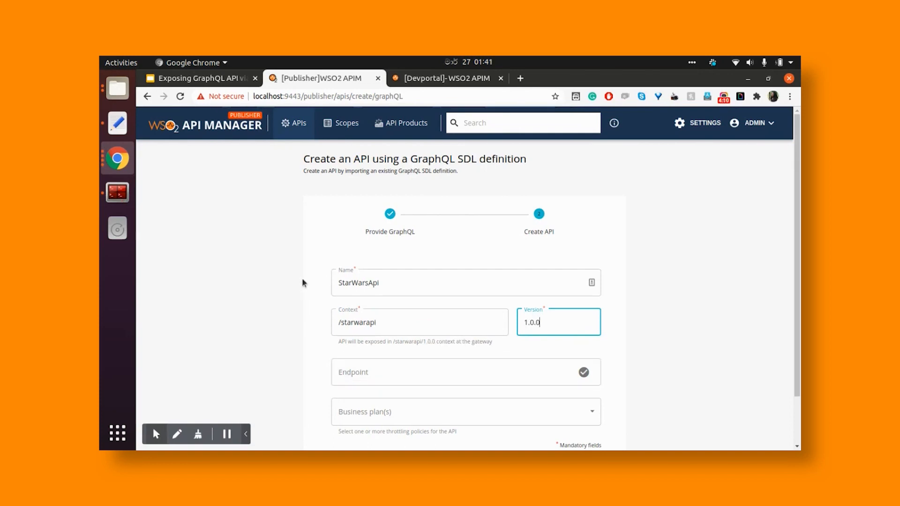
click(123, 135)
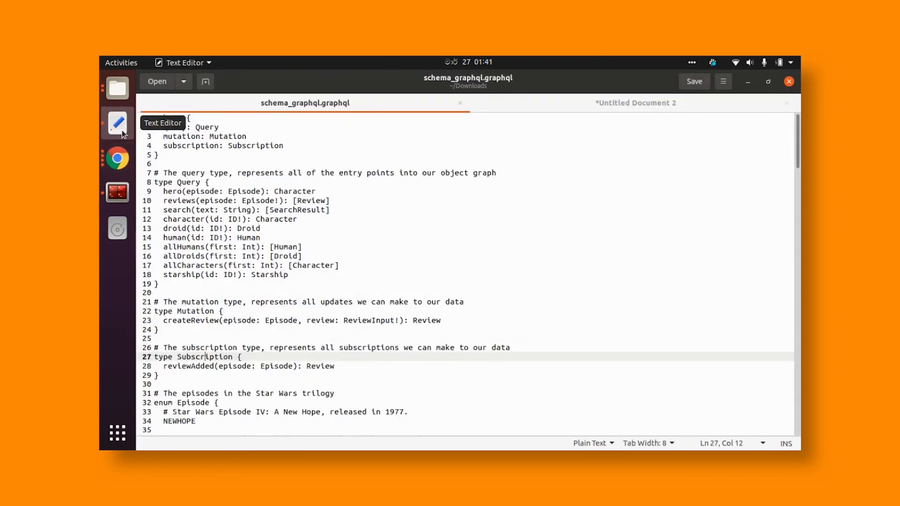
click(534, 115)
drag(311, 210, 158, 210)
key(ctrl+c)
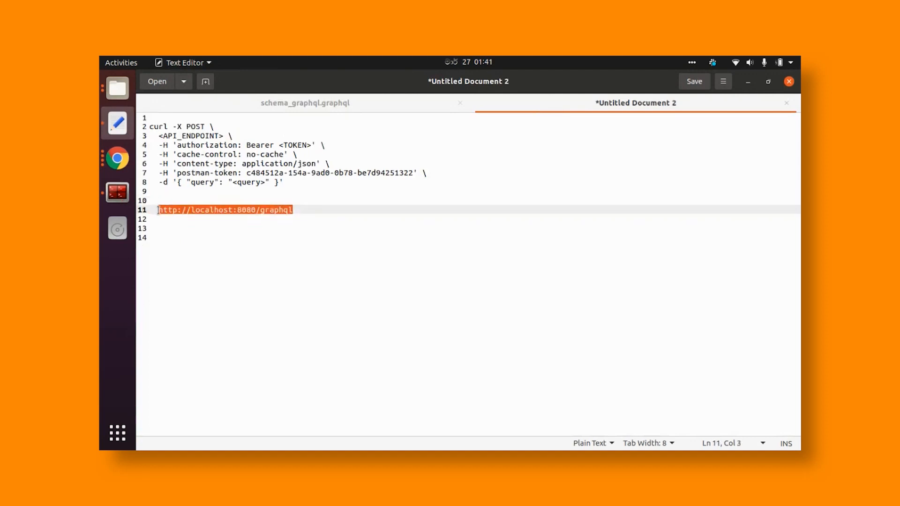
click(117, 158)
click(376, 372)
key(ctrl+v)
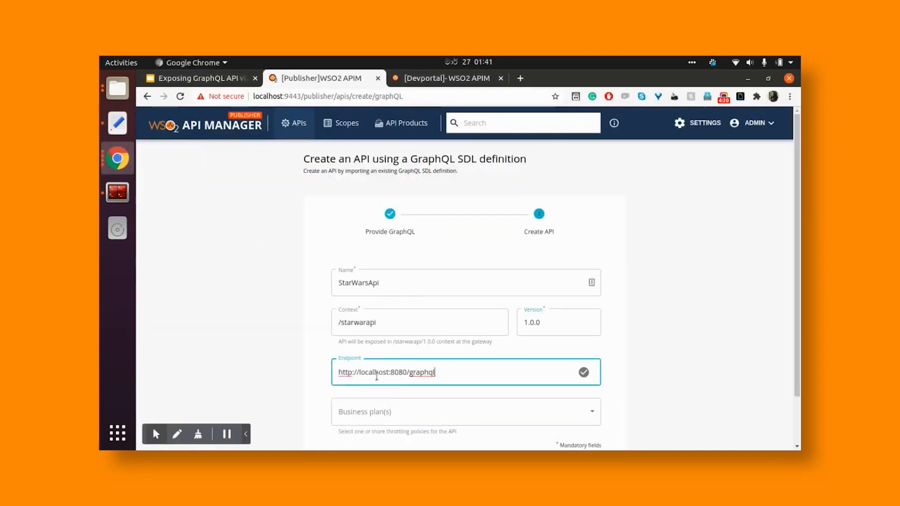
Assign the Unlimited business plan to the API and create it.
scroll(377, 376, down, 1)
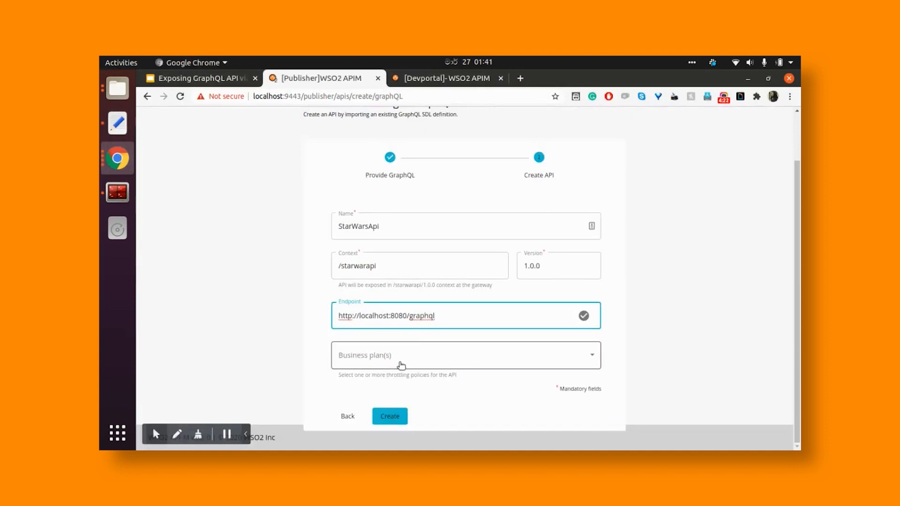
click(401, 366)
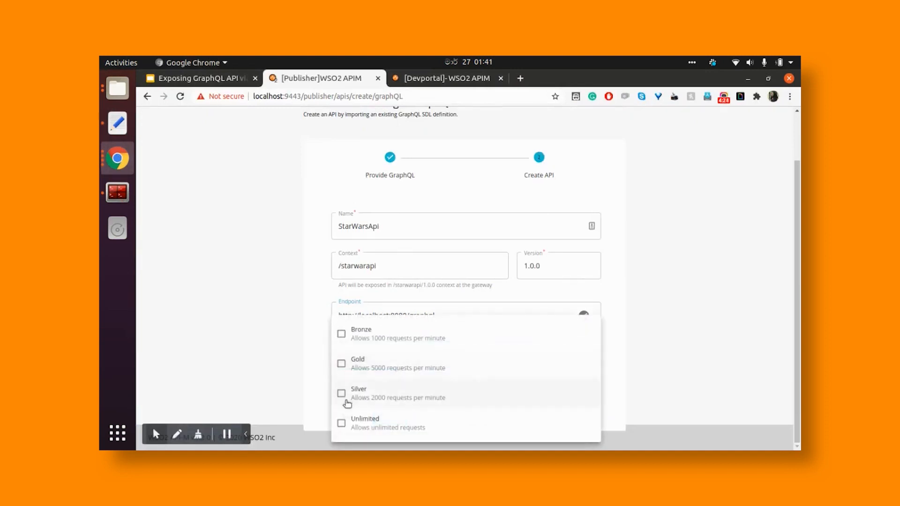
click(342, 424)
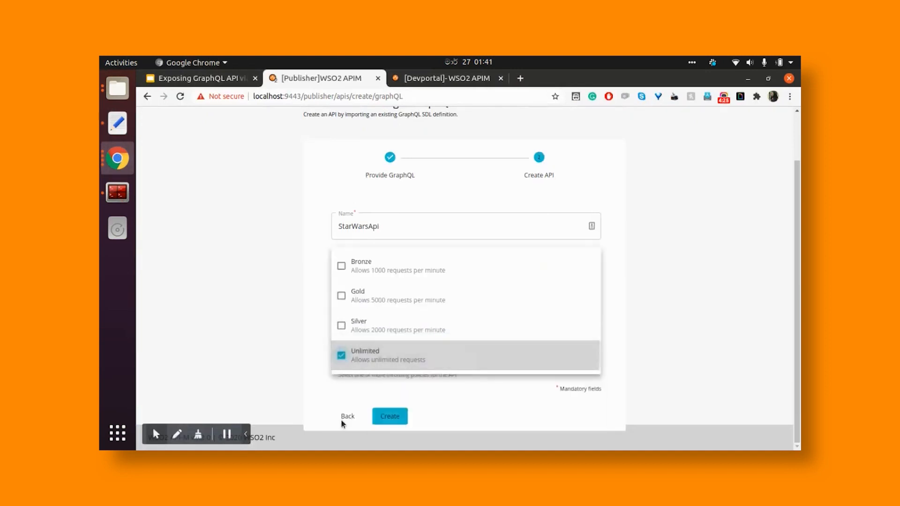
click(386, 422)
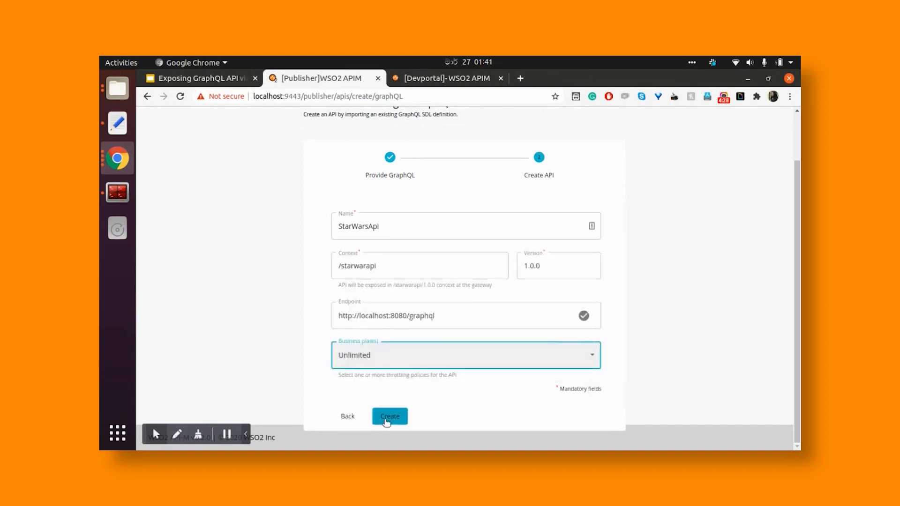
click(386, 420)
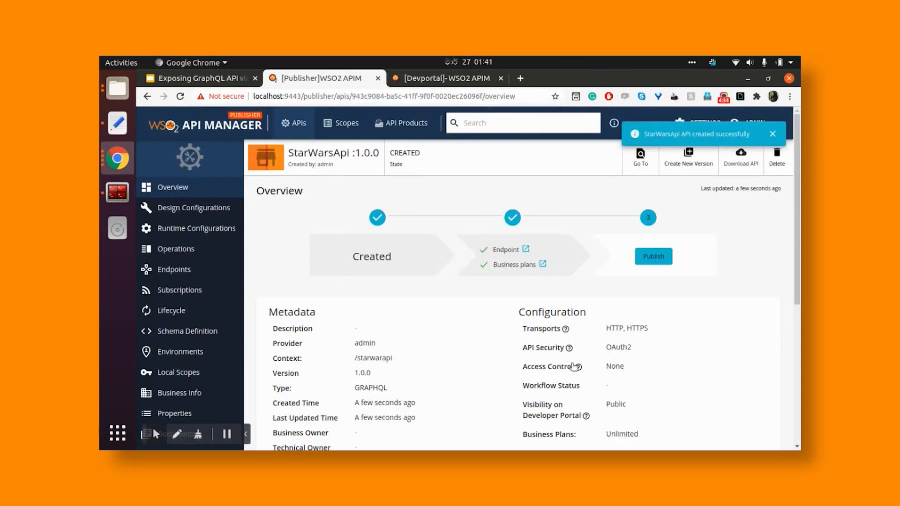
Examine the new API's overview and its full operations list with operation types, rate limiting, scopes and security settings.
scroll(565, 362, down, 2)
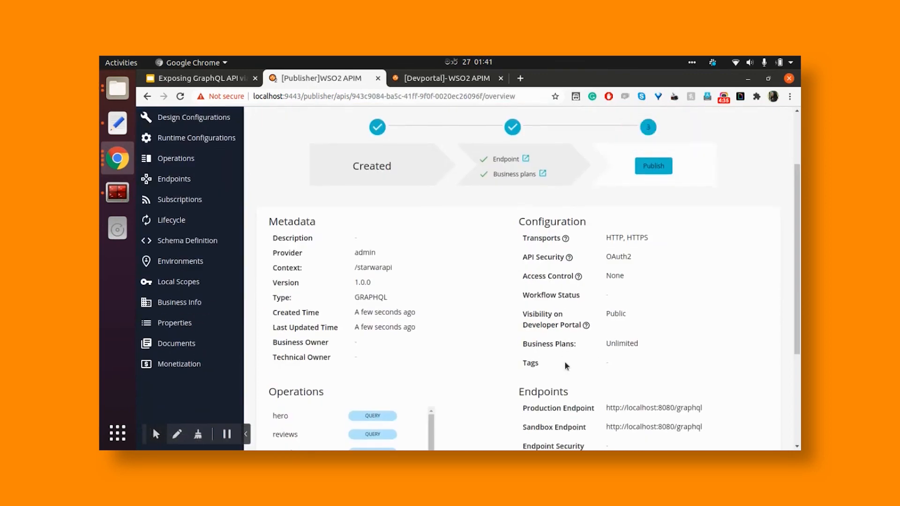
scroll(565, 363, down, 1)
scroll(566, 366, down, 3)
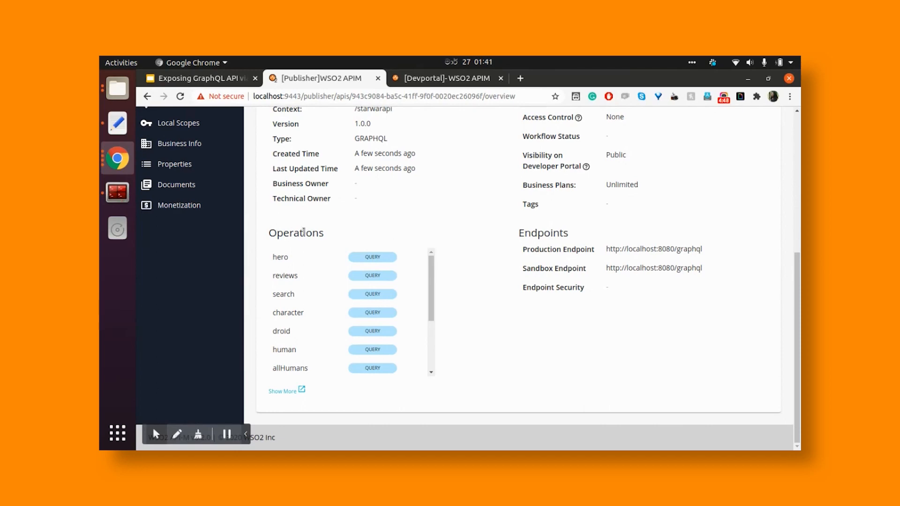
click(284, 392)
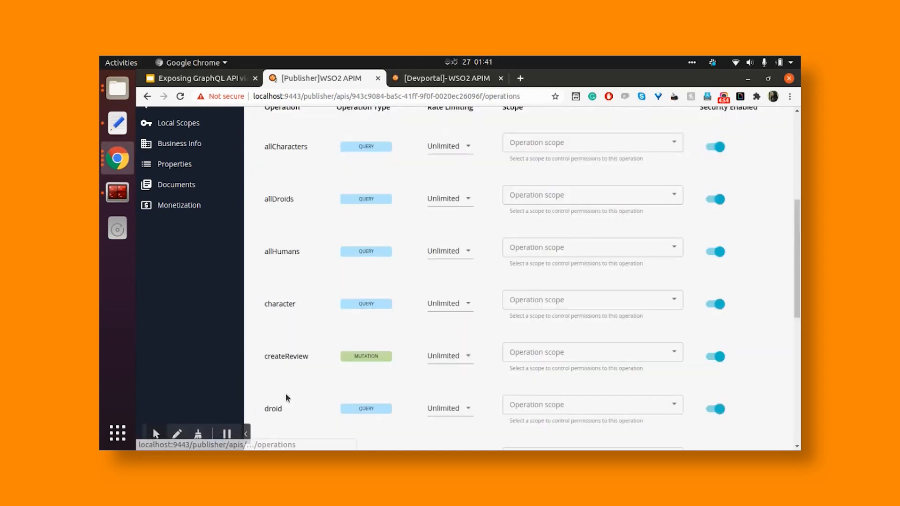
scroll(342, 325, up, 2)
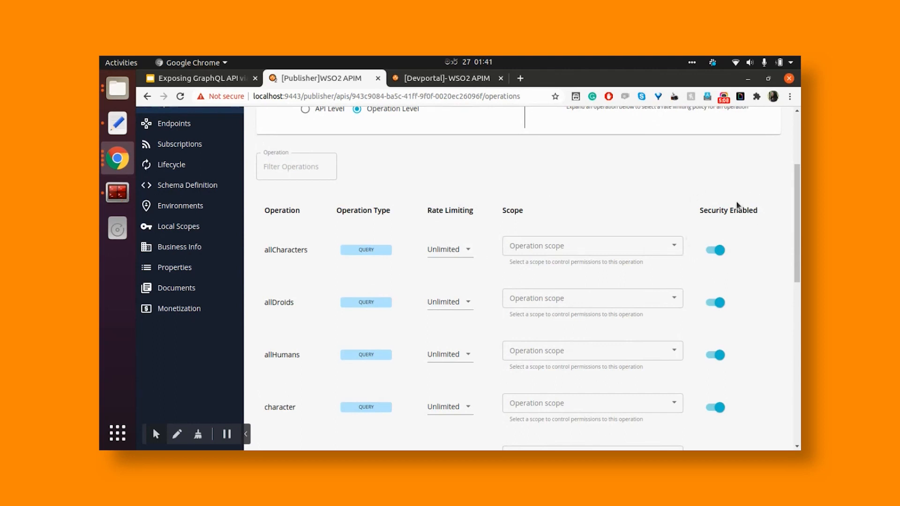
scroll(659, 255, down, 7)
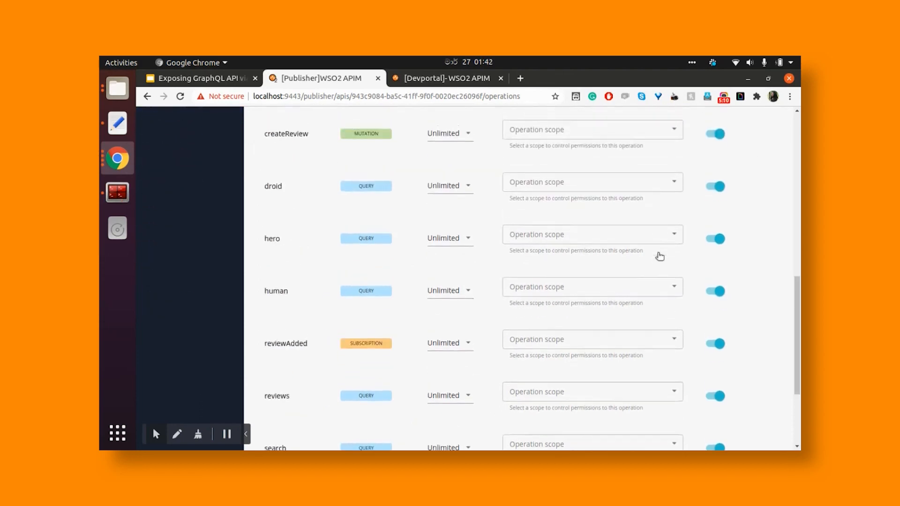
scroll(659, 255, up, 10)
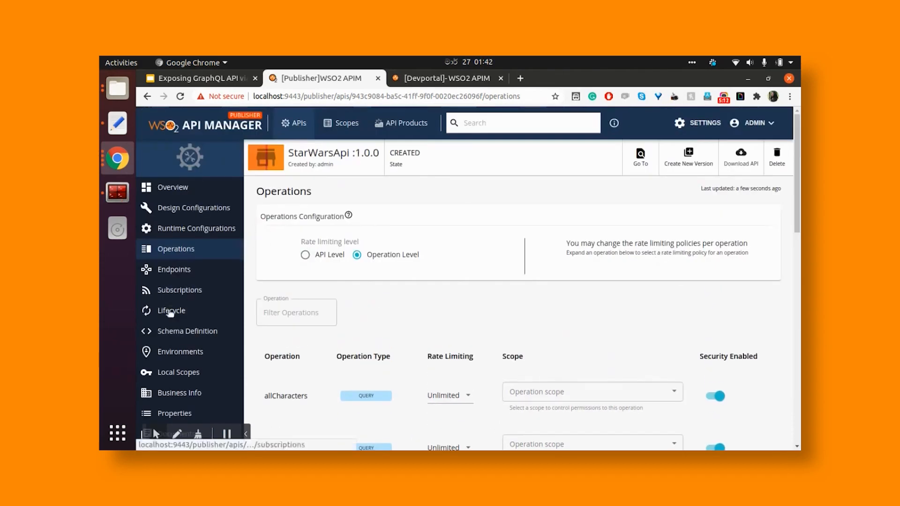
Publish StarWarsApi from its lifecycle and reload the API listing in the Developer Portal.
click(178, 312)
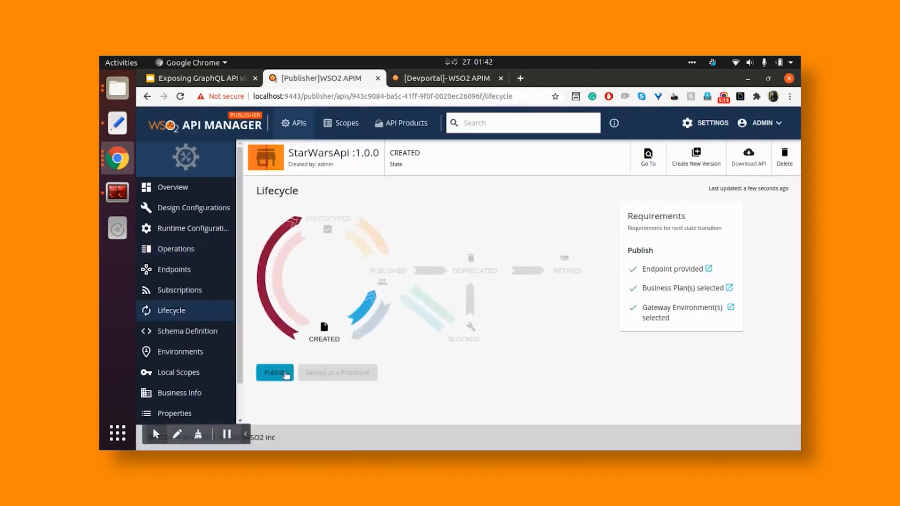
click(275, 374)
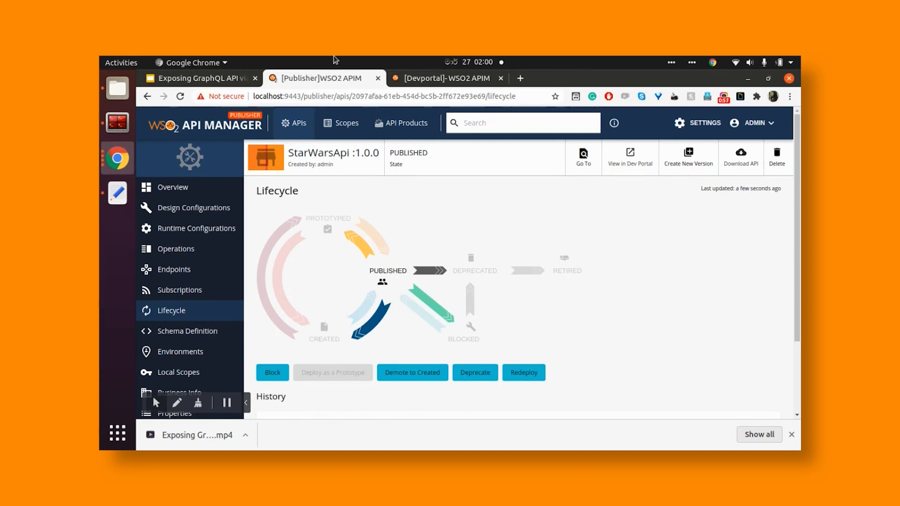
click(432, 80)
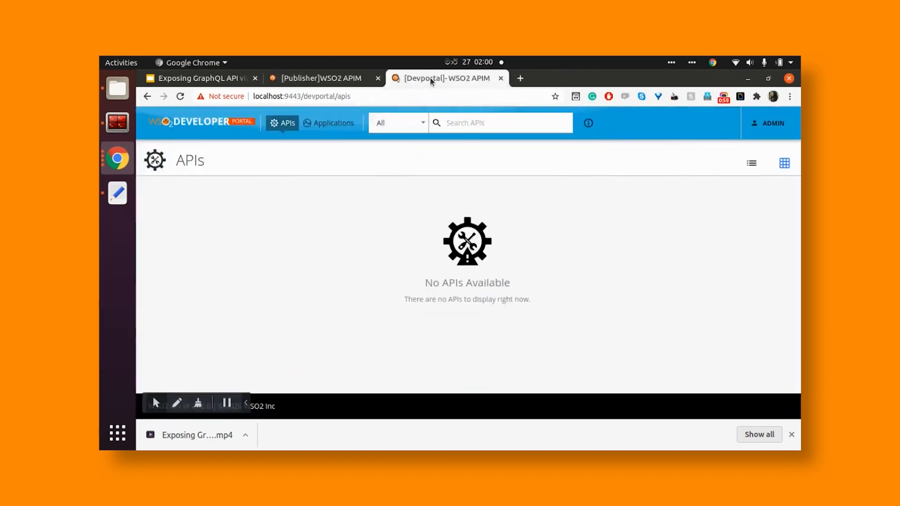
click(181, 98)
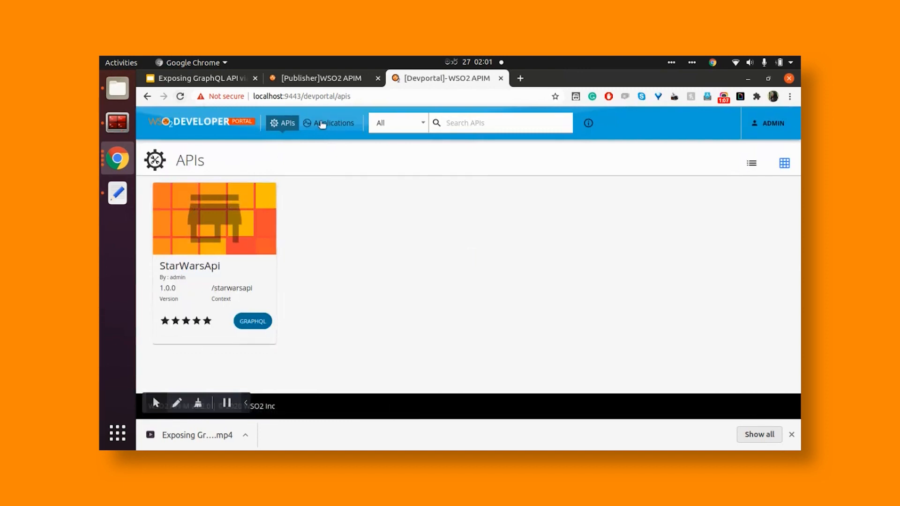
Create a Developer Portal application named star-wars with the default 10PerMin token quota.
click(327, 131)
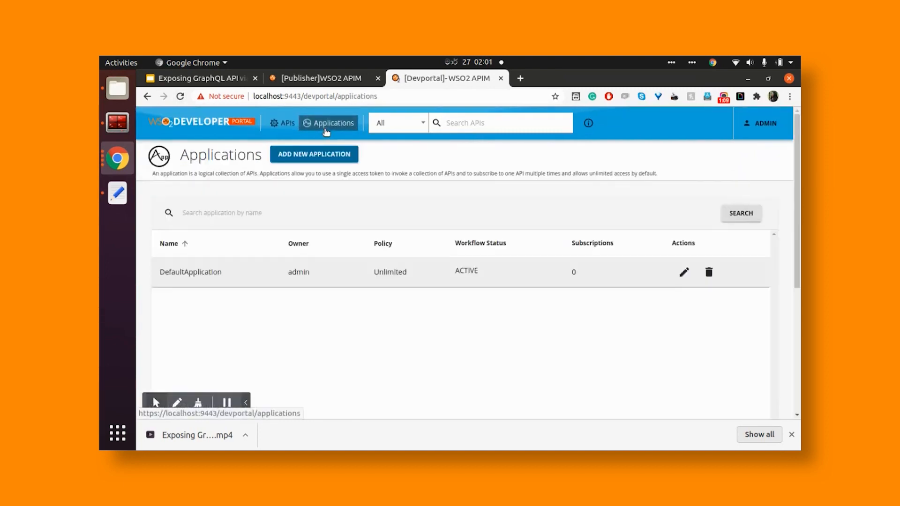
click(326, 155)
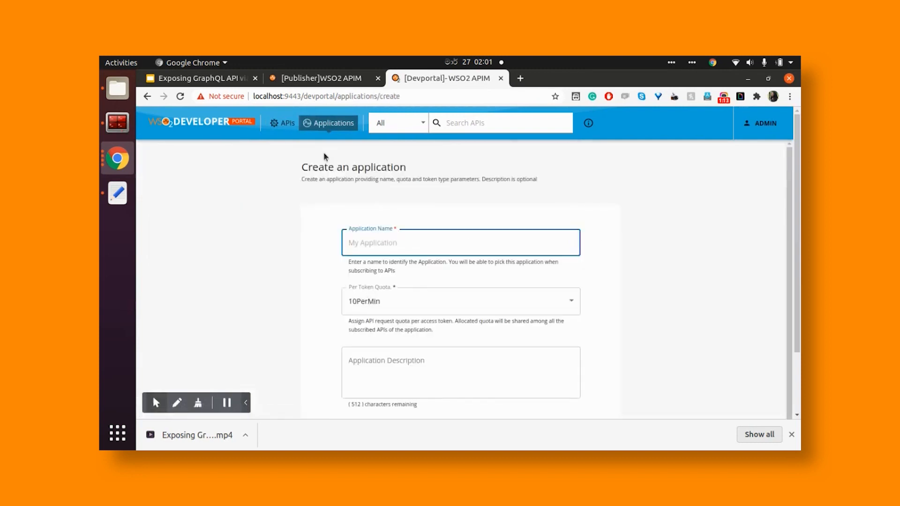
text(star-wars)
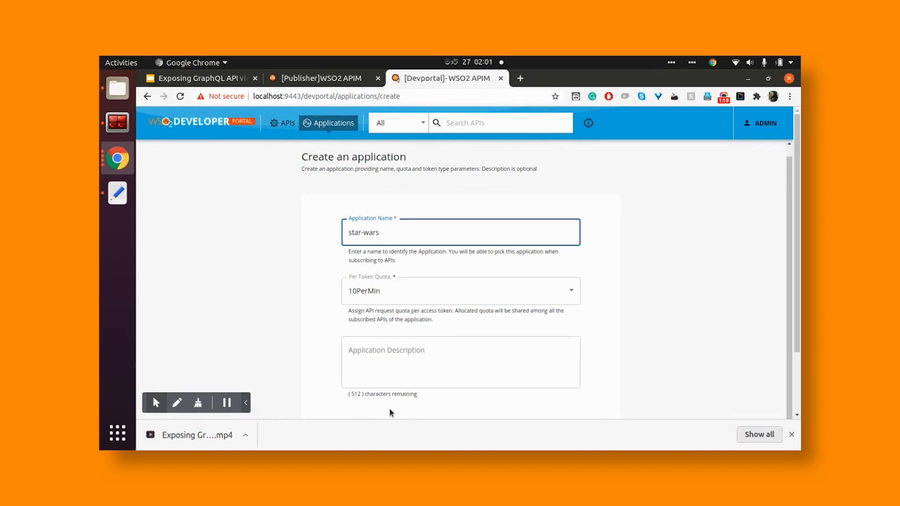
scroll(467, 353, down, 2)
click(360, 357)
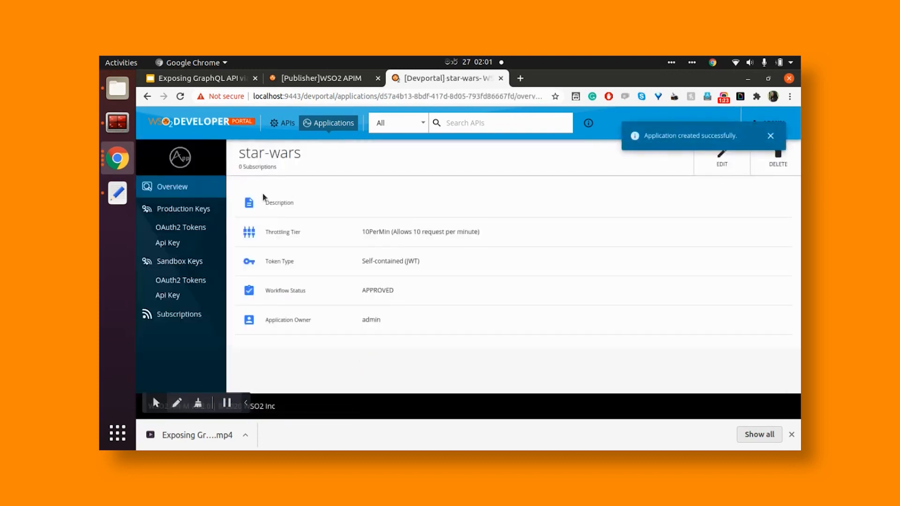
Subscribe the star-wars application to StarWarsApi with the Unlimited throttling policy and check the API's subscriptions list.
click(286, 127)
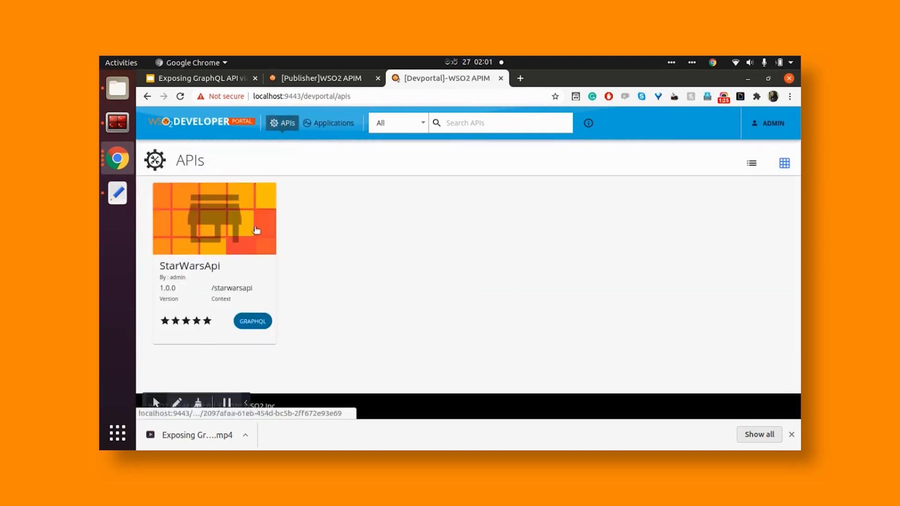
click(250, 232)
scroll(328, 286, down, 5)
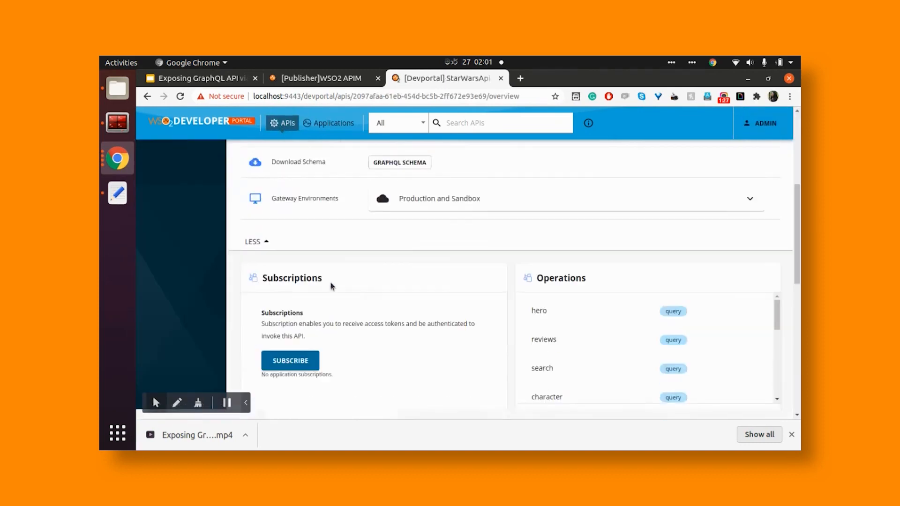
click(290, 332)
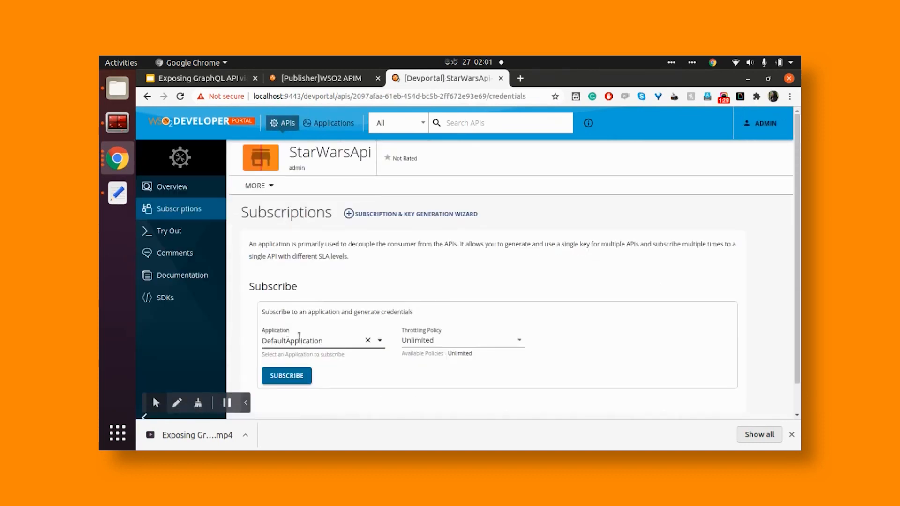
click(305, 341)
click(314, 379)
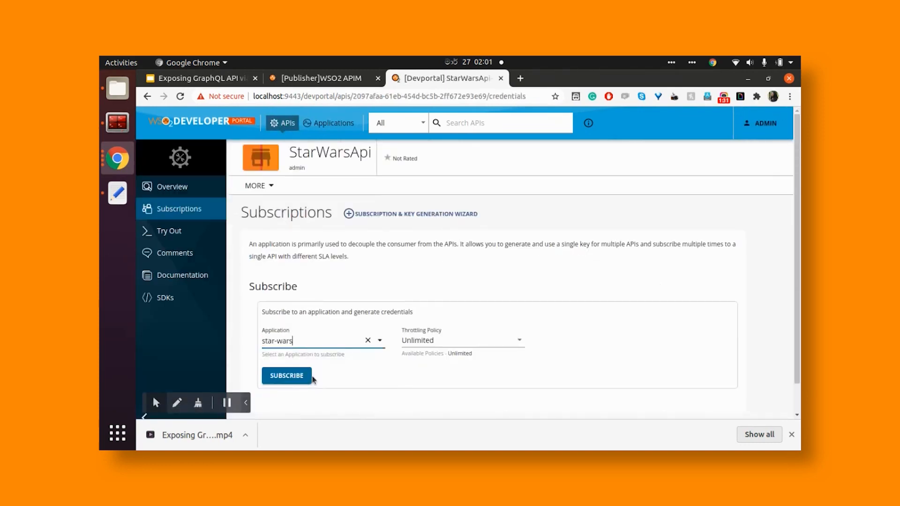
click(447, 346)
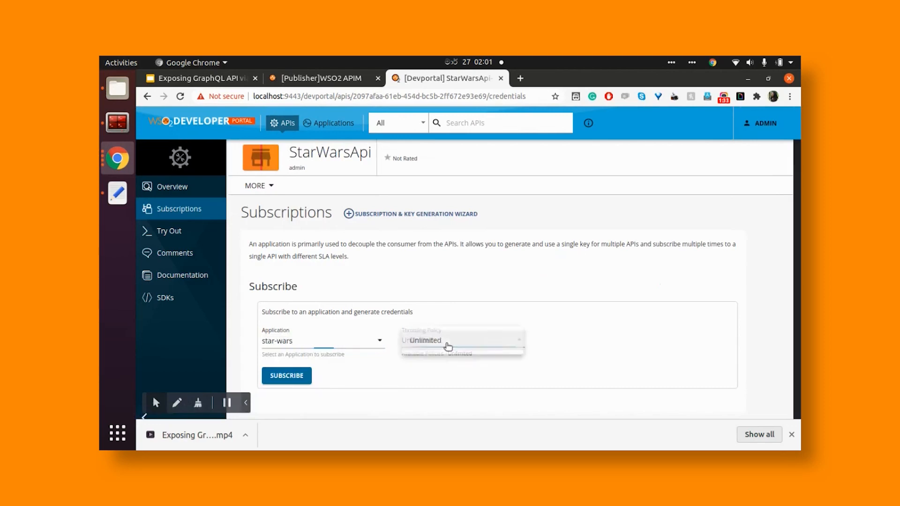
click(448, 346)
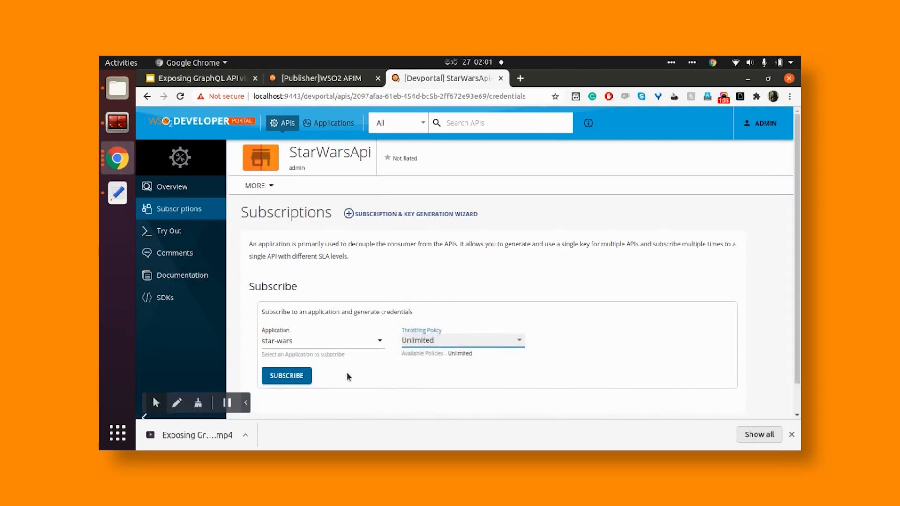
click(288, 377)
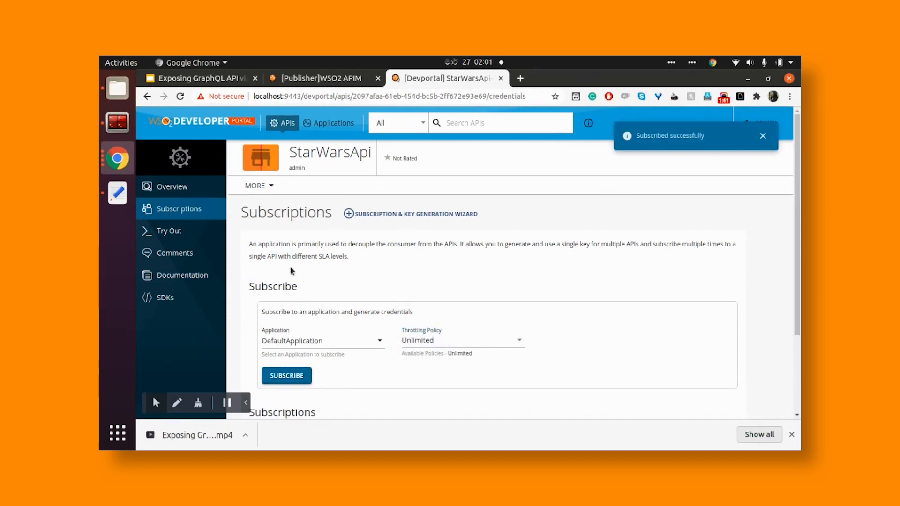
scroll(306, 294, down, 3)
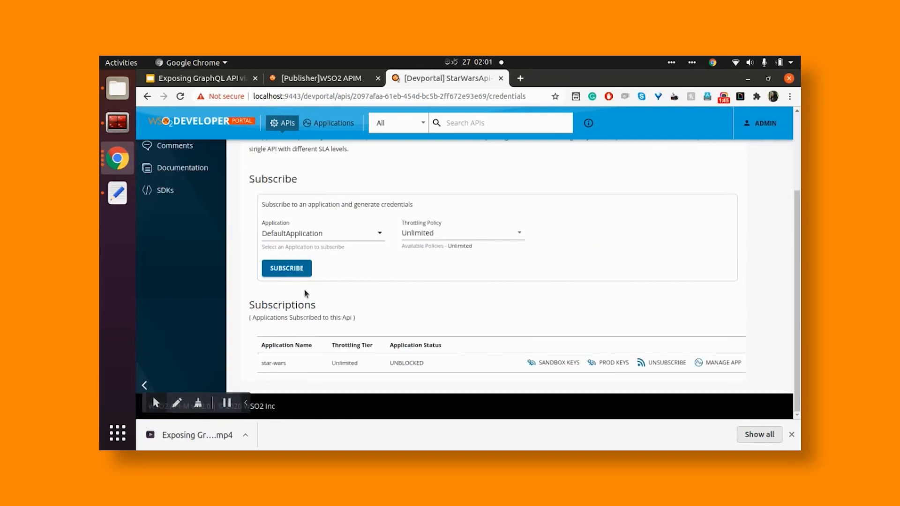
scroll(306, 294, up, 3)
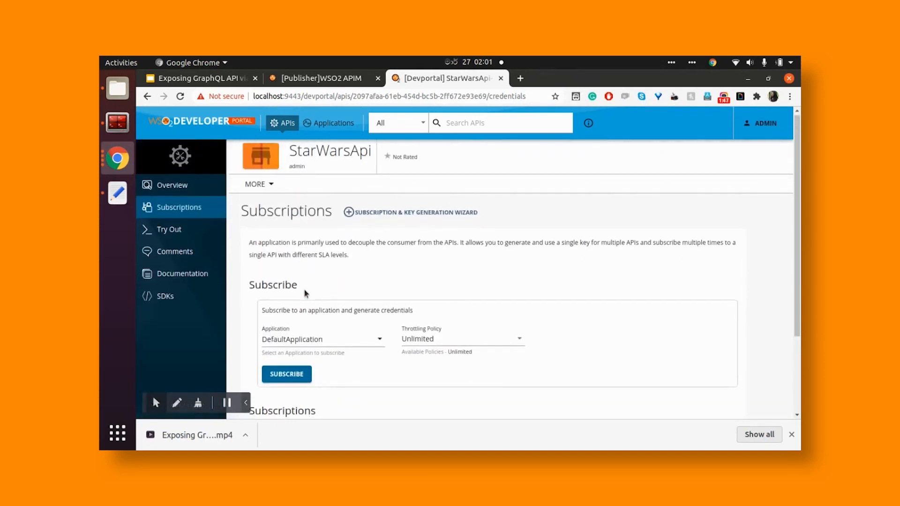
Generate production OAuth2 keys and an access token for the star-wars application, keeping the default grant types.
click(329, 123)
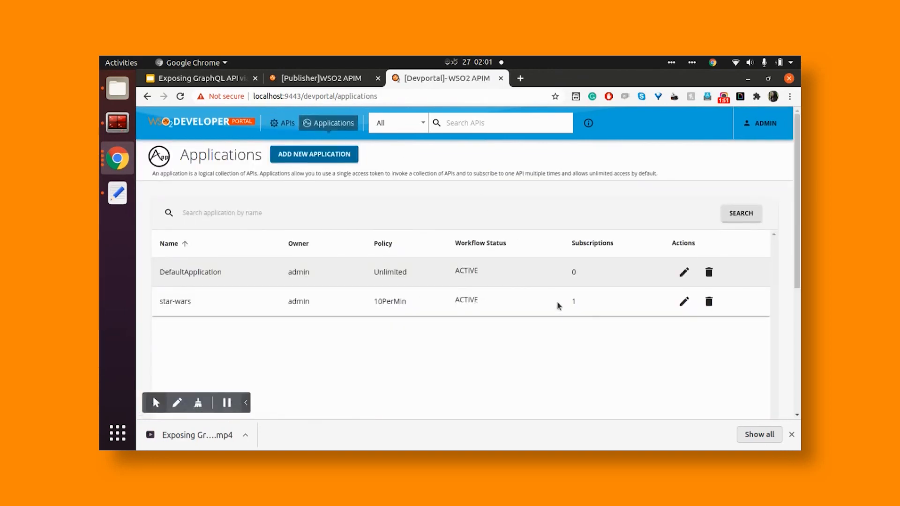
click(177, 304)
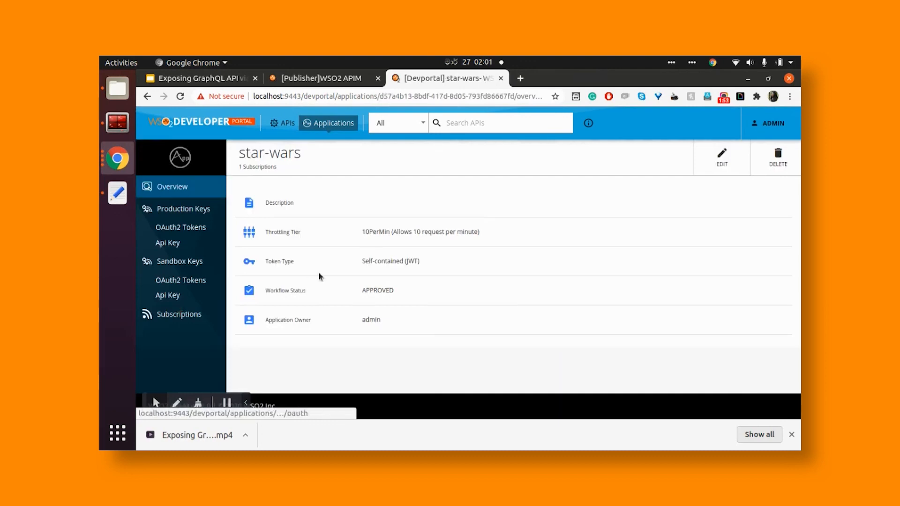
click(175, 212)
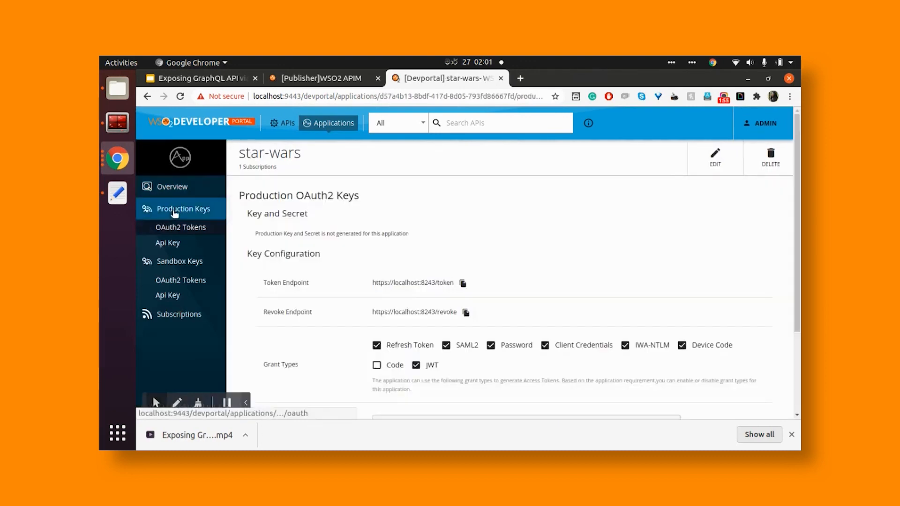
scroll(330, 337, down, 3)
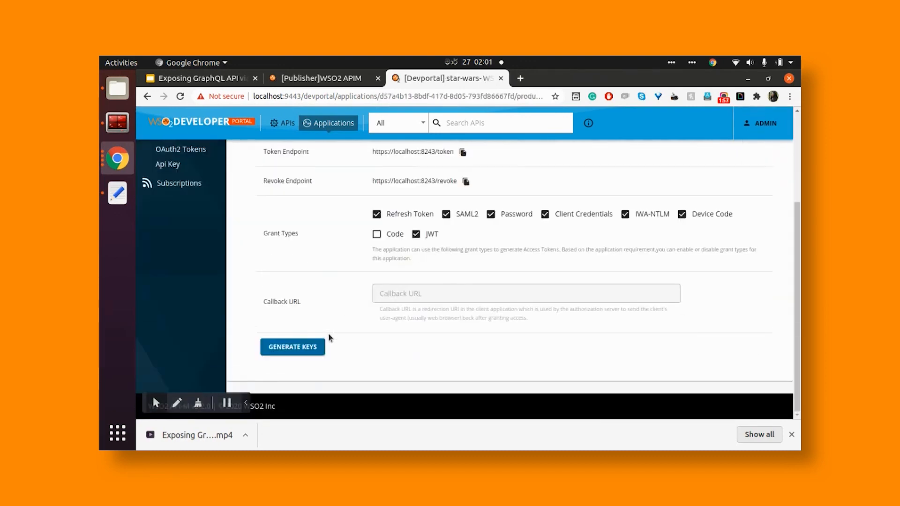
click(307, 348)
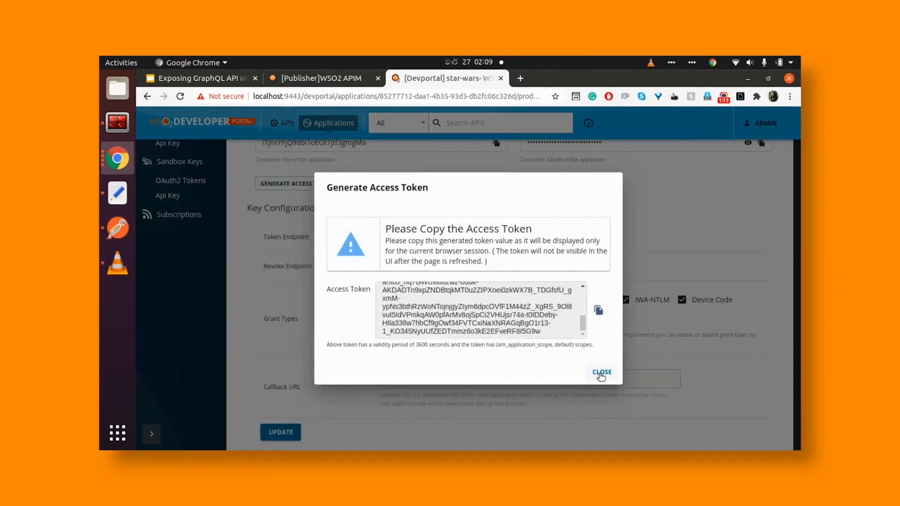
click(602, 373)
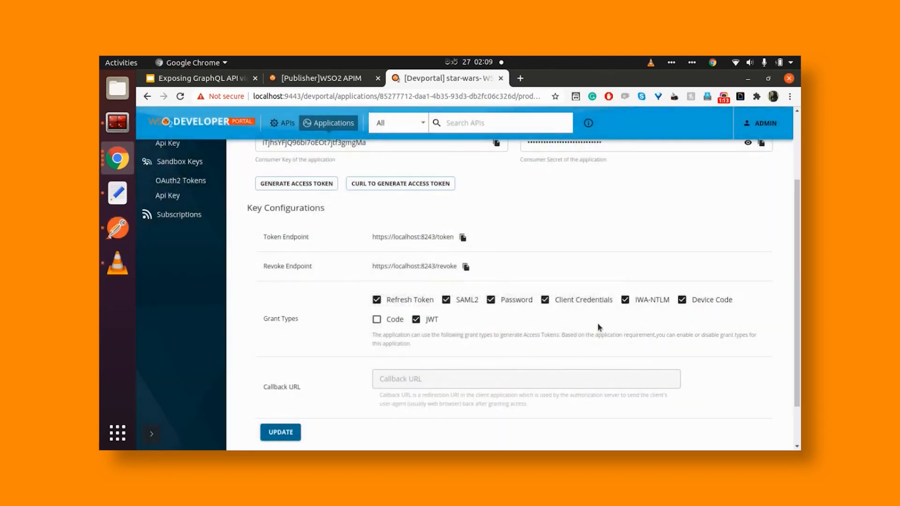
scroll(371, 267, down, 1)
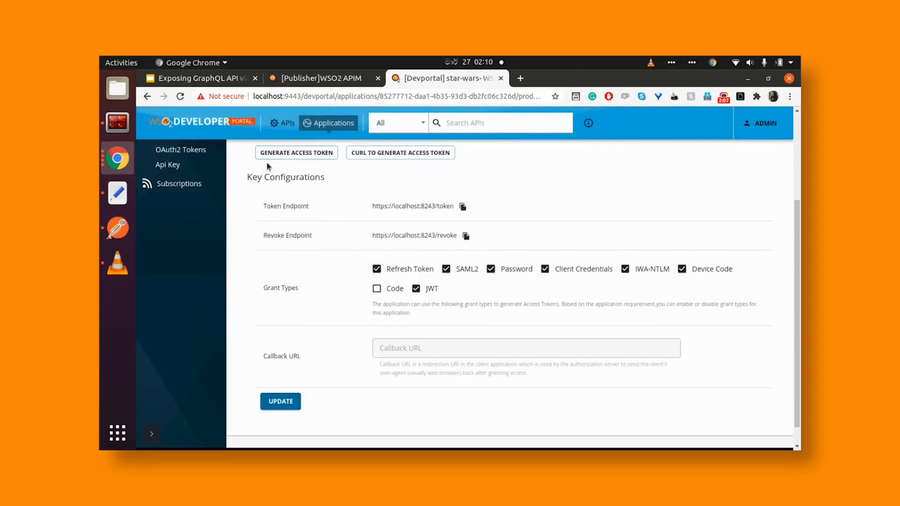
Open the Try Out console of StarWarsApi and get a production test key for the star-wars application.
click(283, 124)
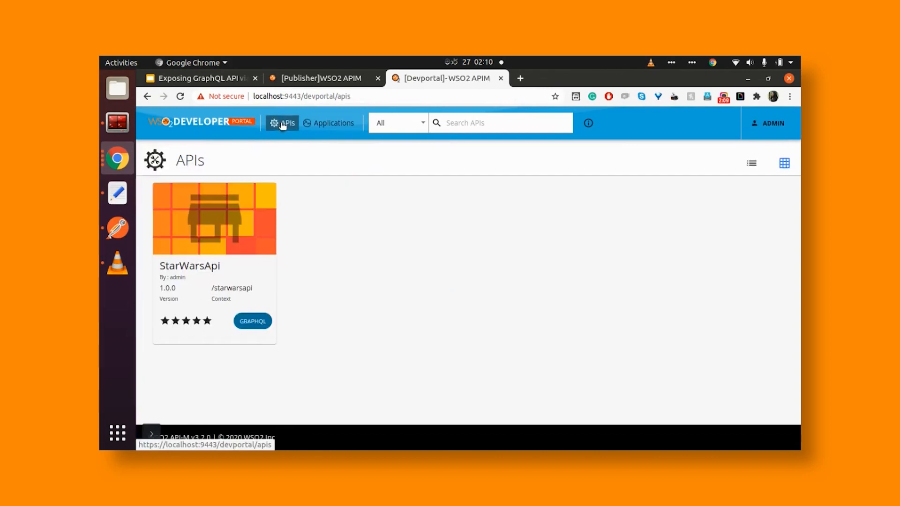
click(191, 217)
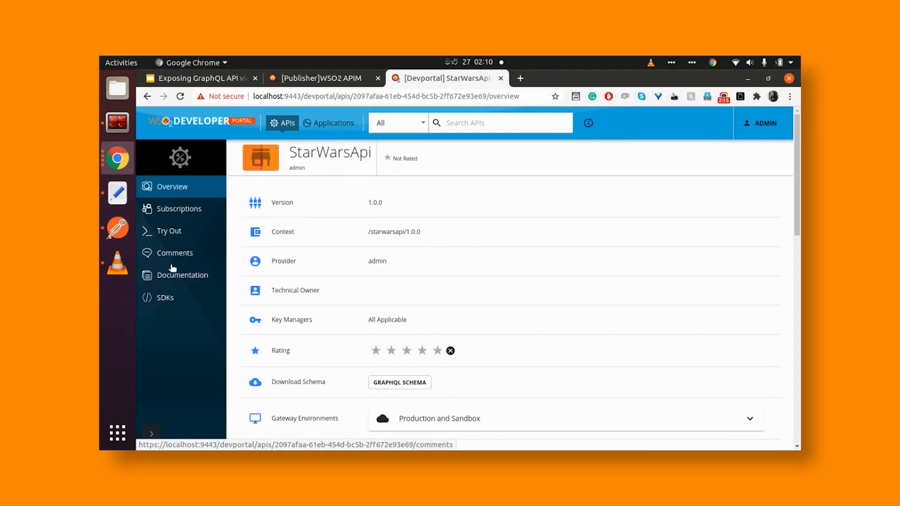
click(173, 238)
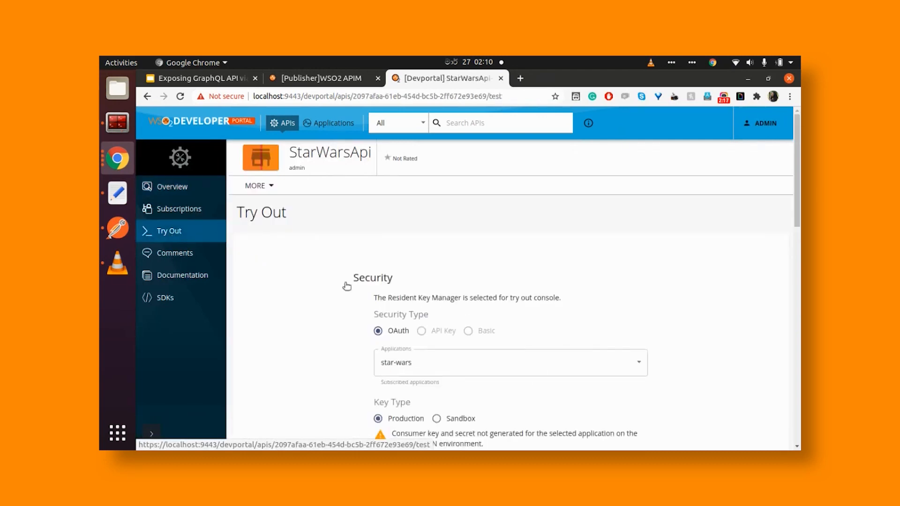
scroll(346, 287, down, 3)
scroll(346, 287, down, 2)
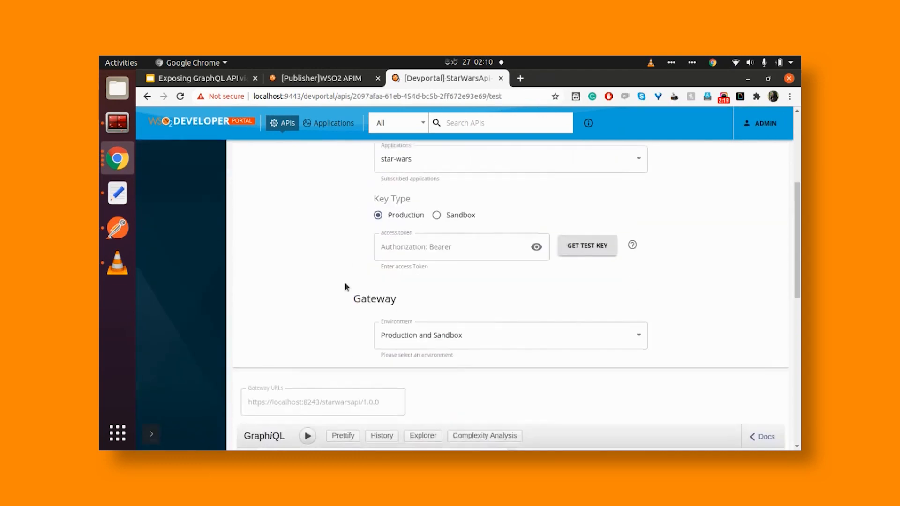
click(603, 241)
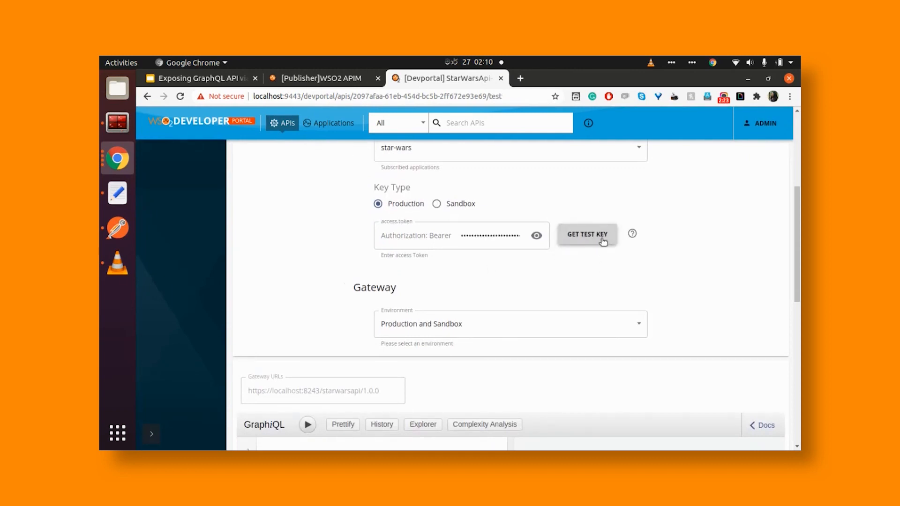
Build a GraphiQL query with the Explorer requesting id and name under allDroids, and run it.
scroll(558, 294, down, 3)
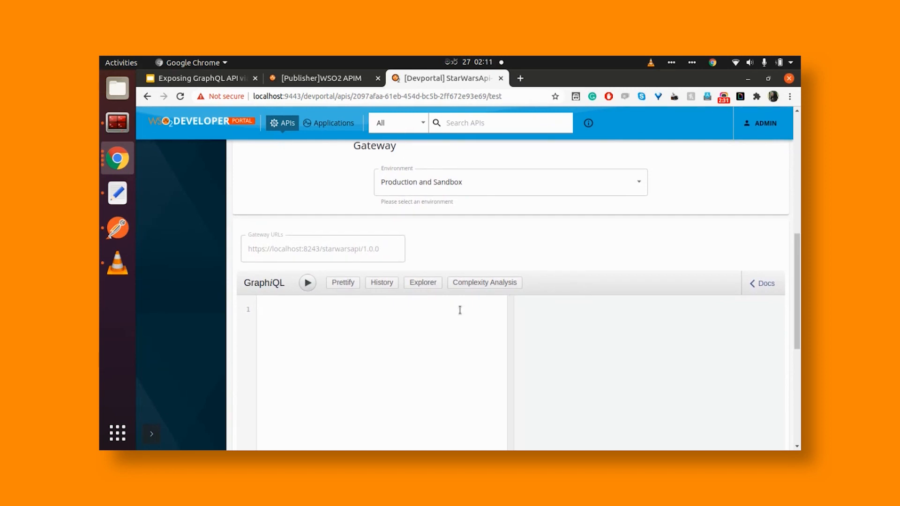
click(421, 281)
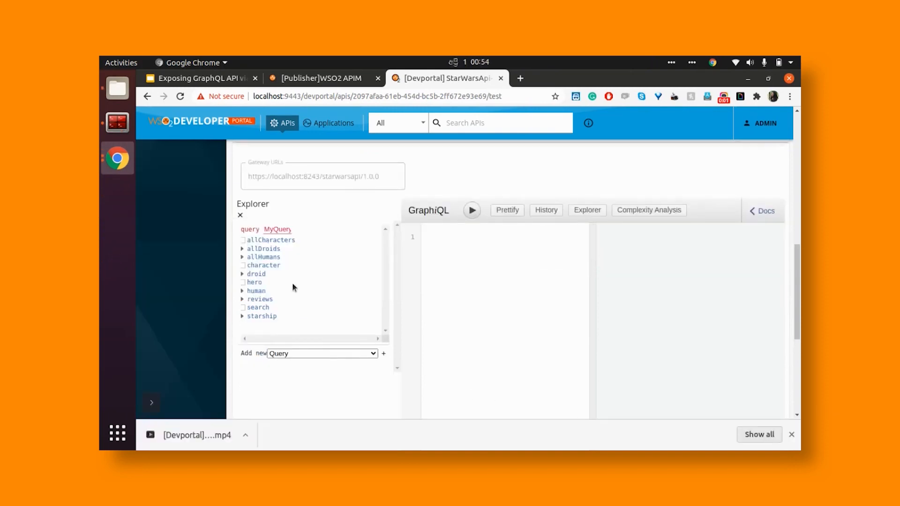
click(243, 252)
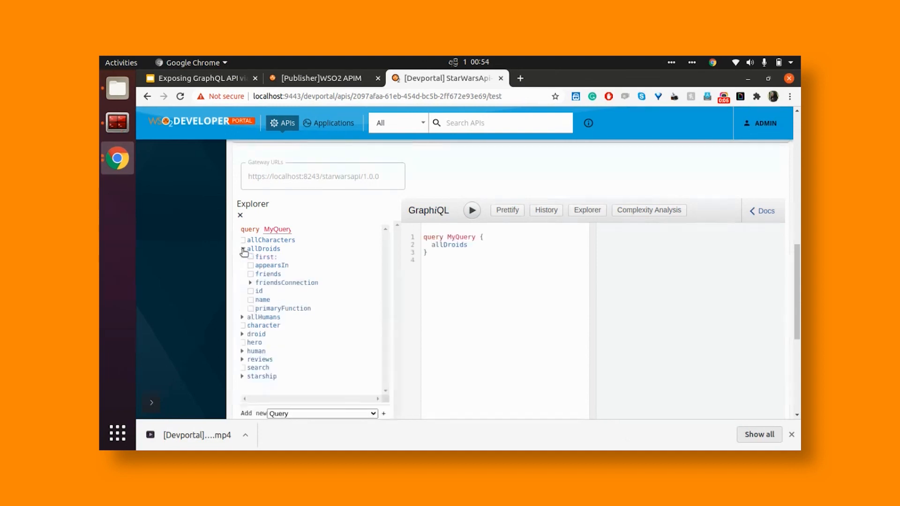
click(251, 291)
click(253, 300)
click(472, 212)
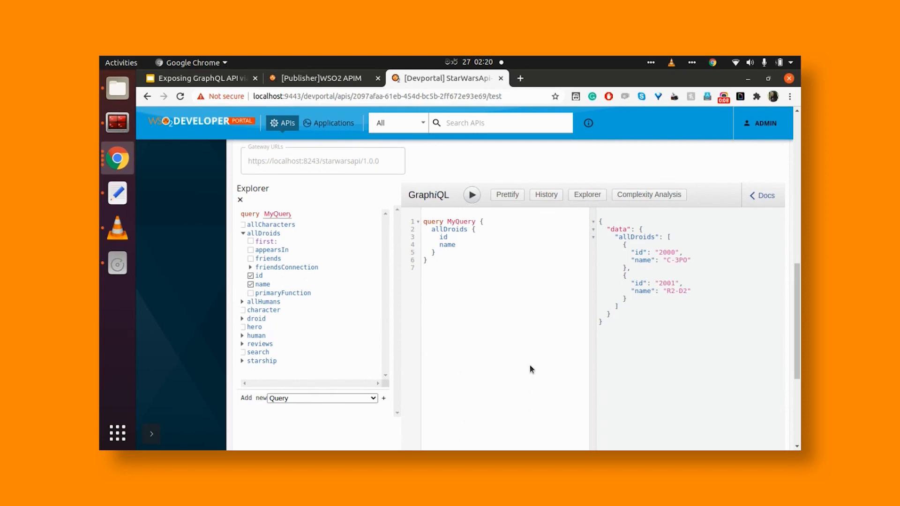
scroll(486, 232, up, 2)
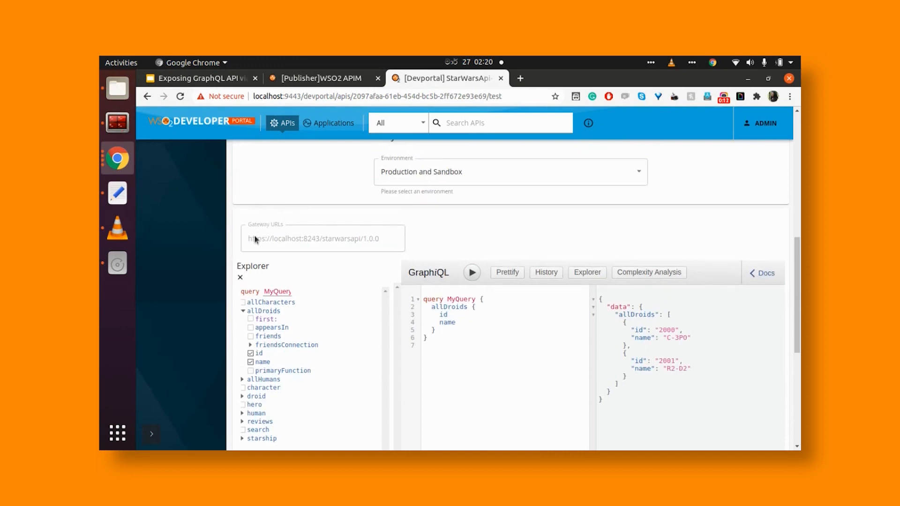
drag(249, 240, 382, 247)
key(ctrl+c)
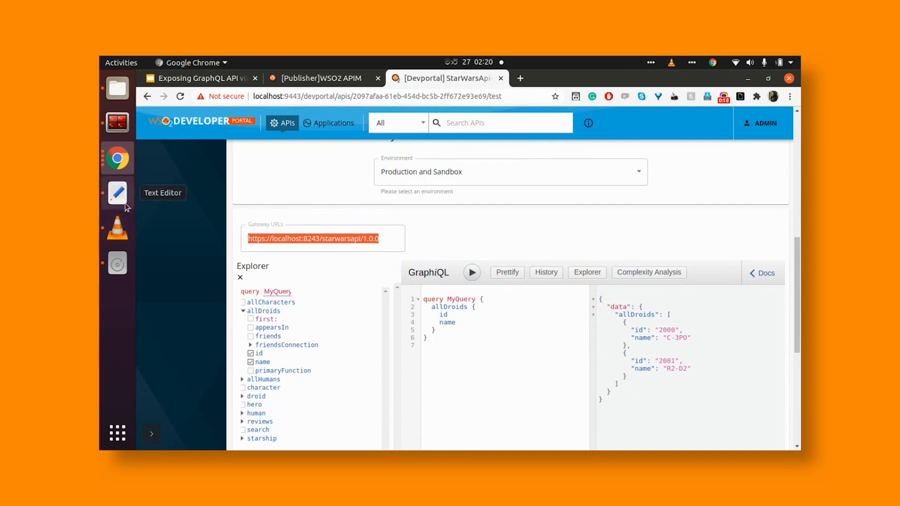
click(125, 205)
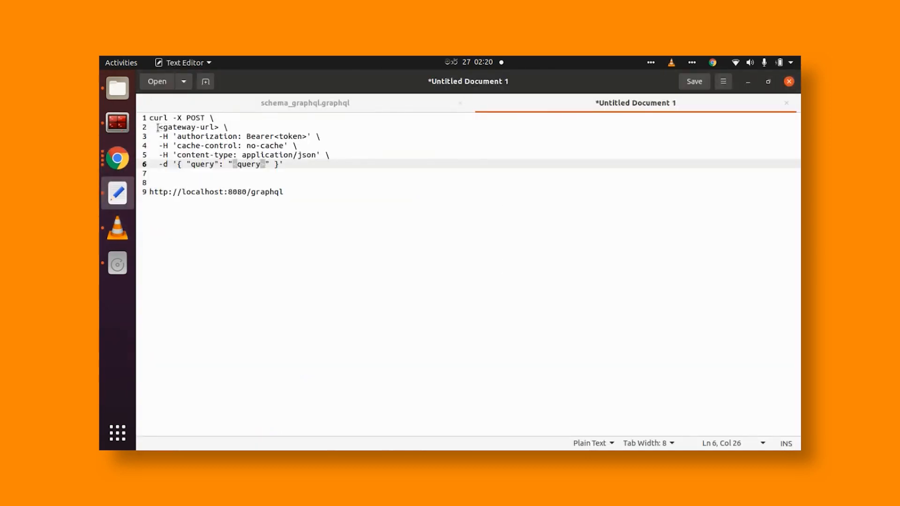
drag(157, 127, 220, 127)
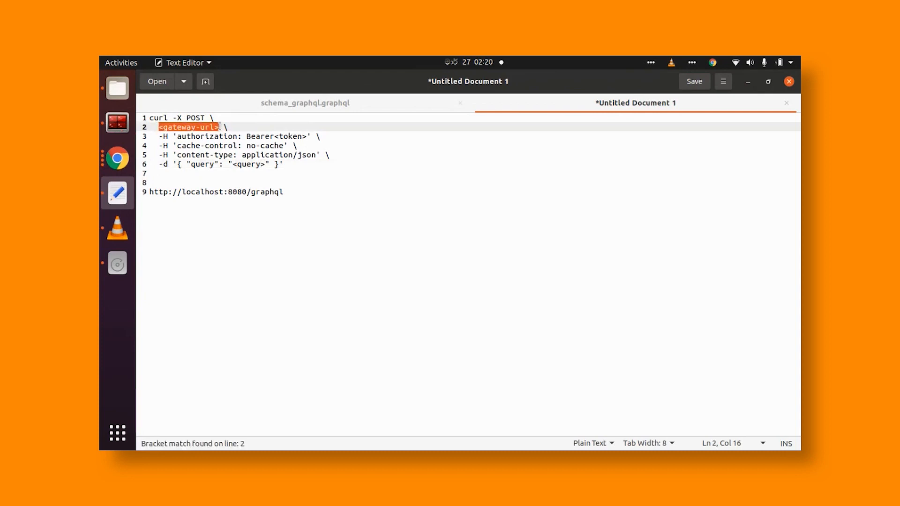
key(ctrl+v)
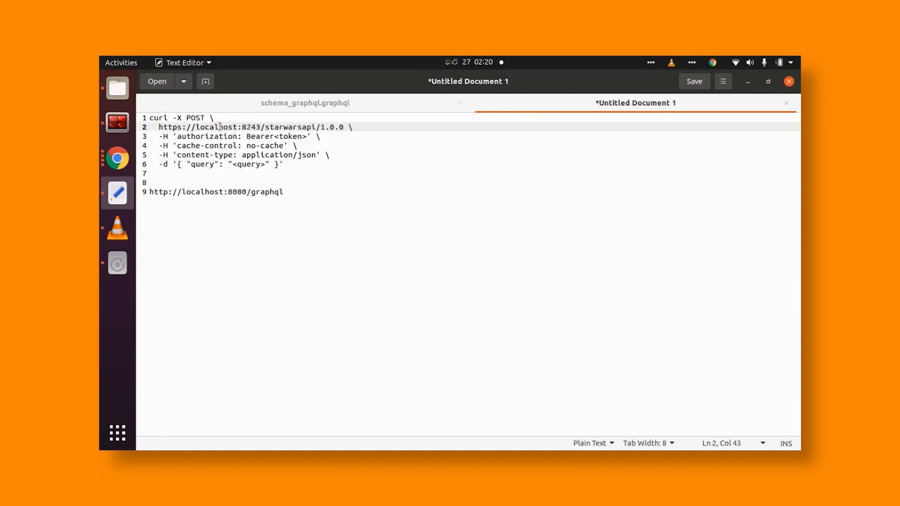
Copy the access token from the Try Out console in Chrome and replace the <token> placeholder after Bearer with it in the Text Editor's curl command.
click(118, 157)
scroll(511, 232, up, 5)
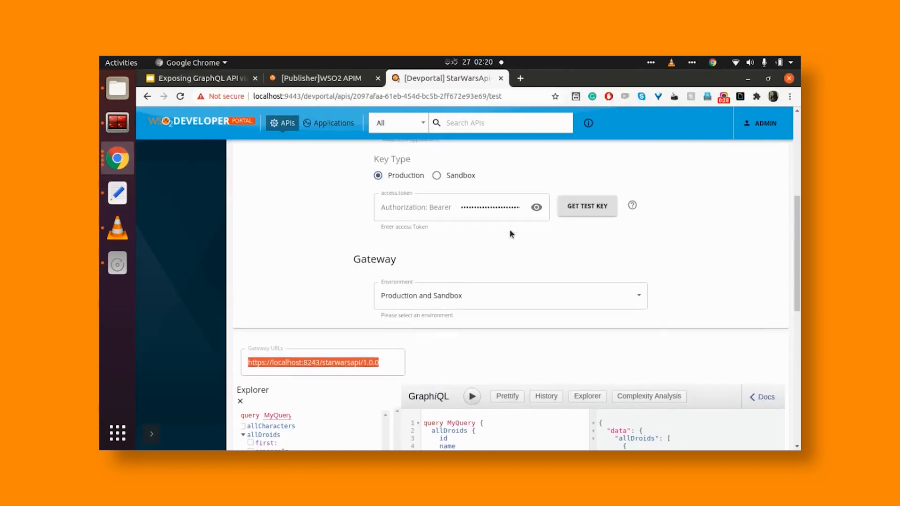
click(535, 212)
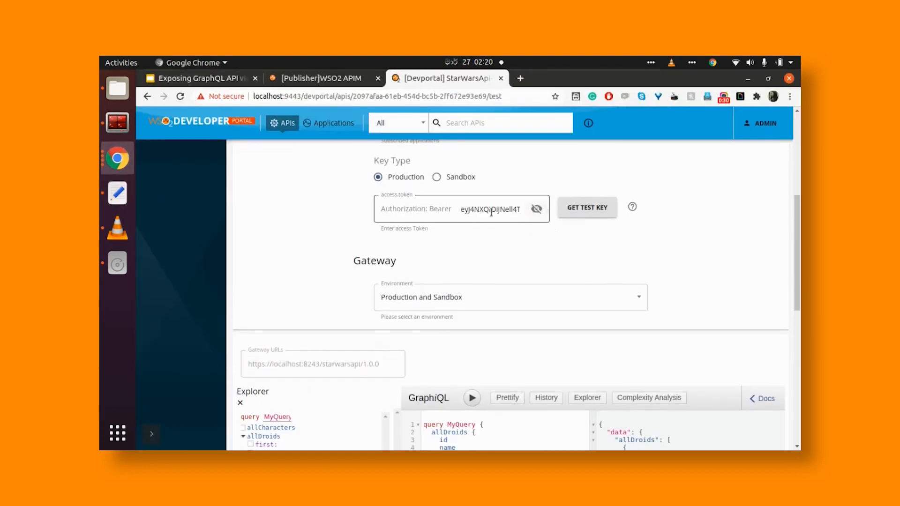
click(491, 214)
key(ctrl+a)
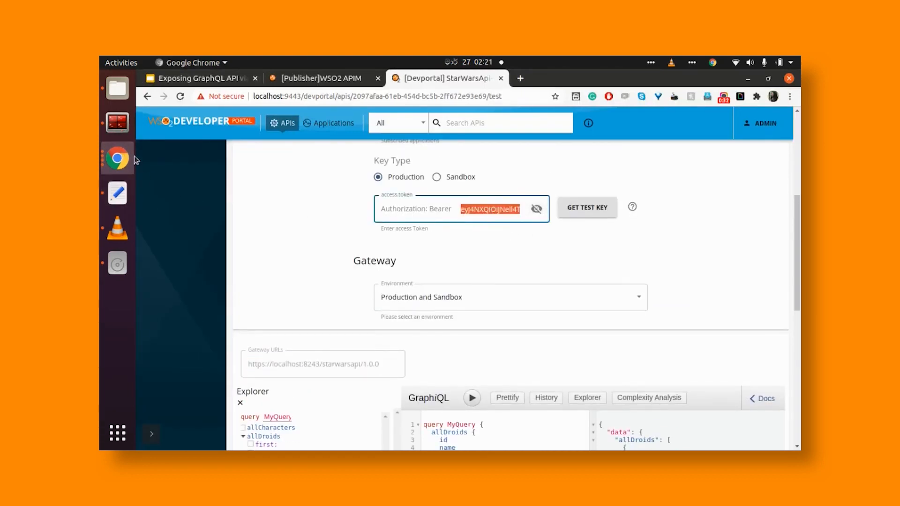
click(117, 197)
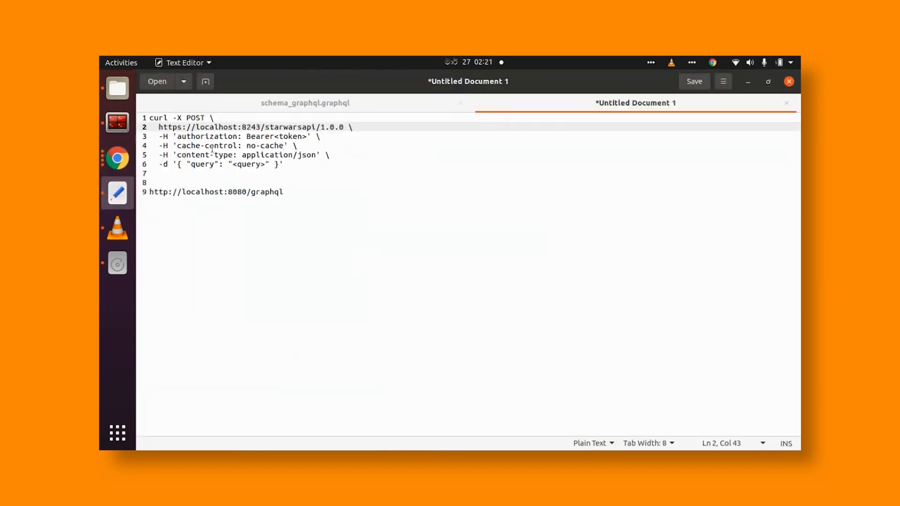
drag(275, 137, 305, 137)
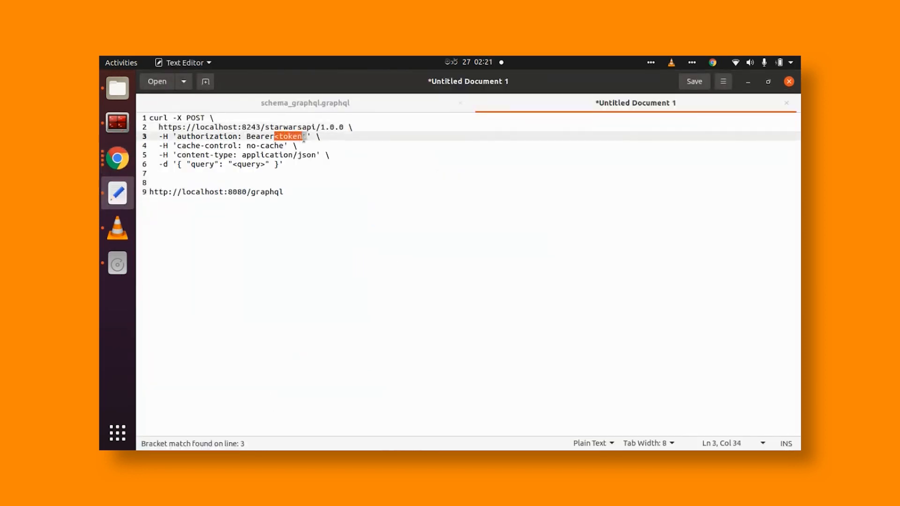
key(BackSpace)
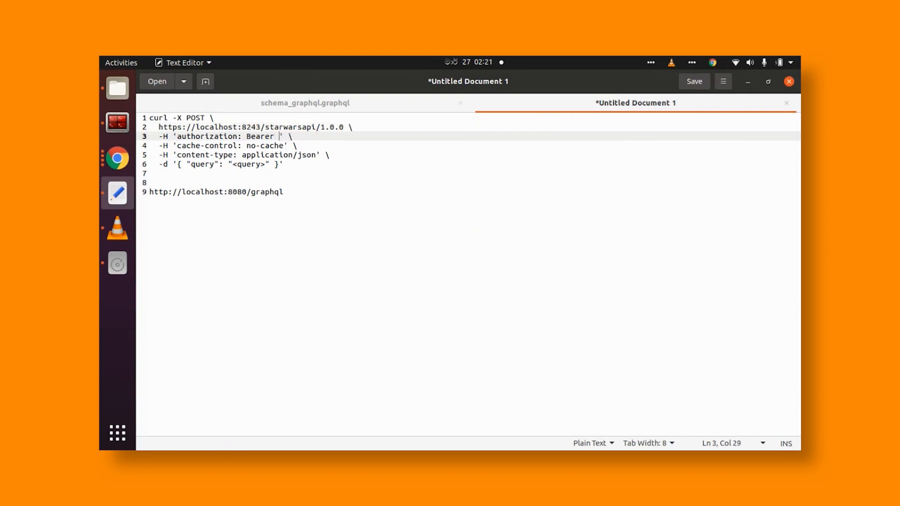
key(ctrl+v)
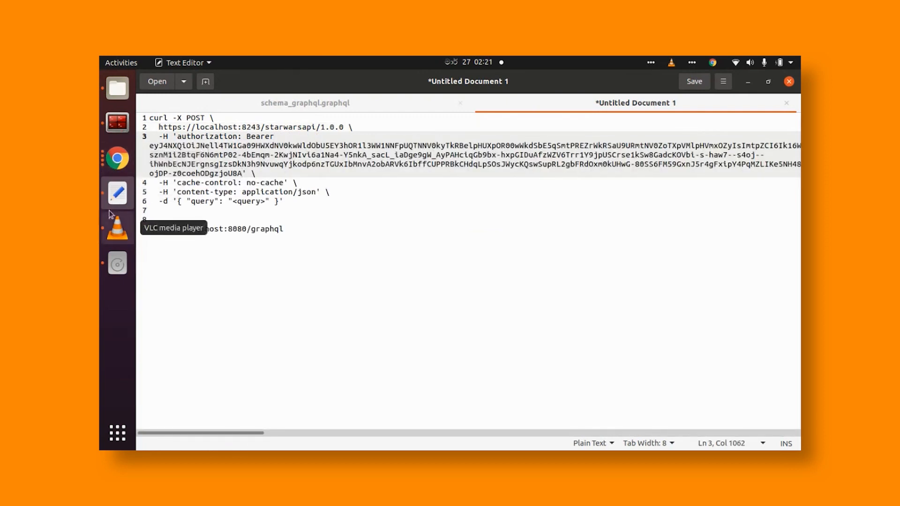
Copy the body of the allDroids query from GraphiQL in Chrome and replace the <query> placeholder with it in the Text Editor's curl command.
click(117, 158)
scroll(475, 363, down, 3)
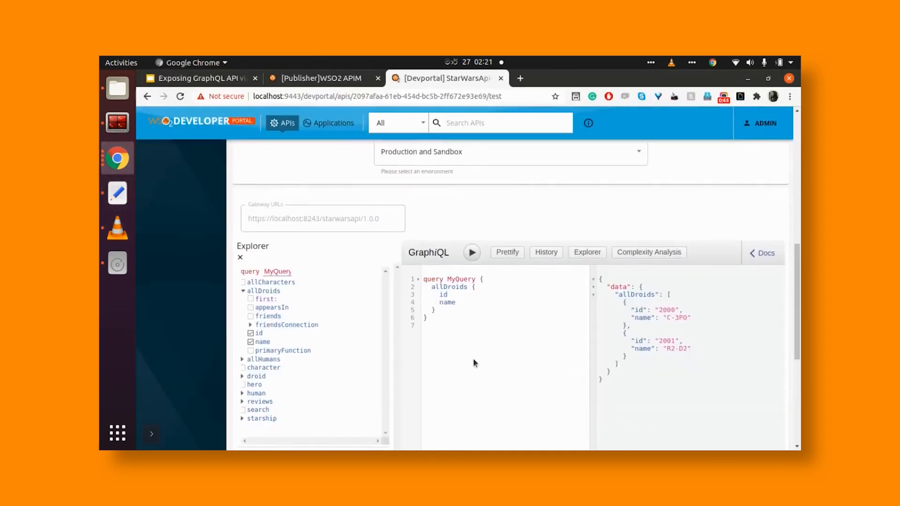
drag(433, 319, 483, 276)
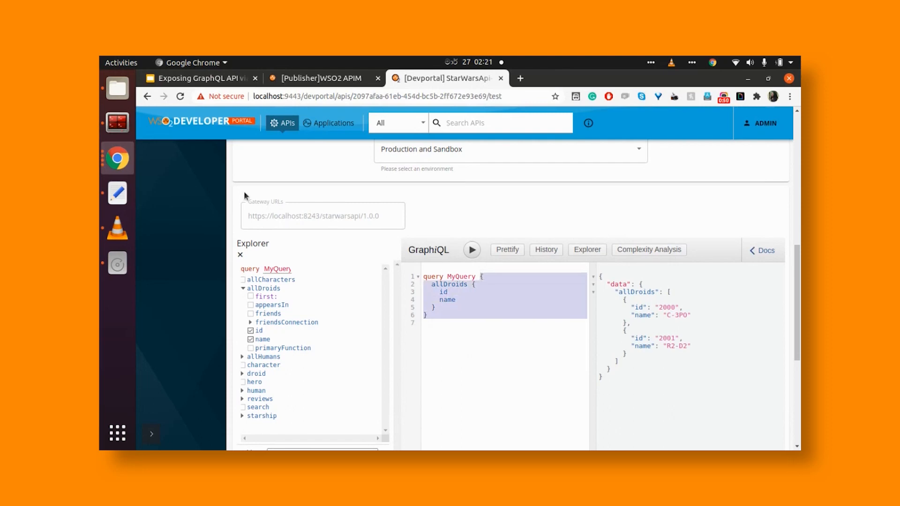
click(116, 192)
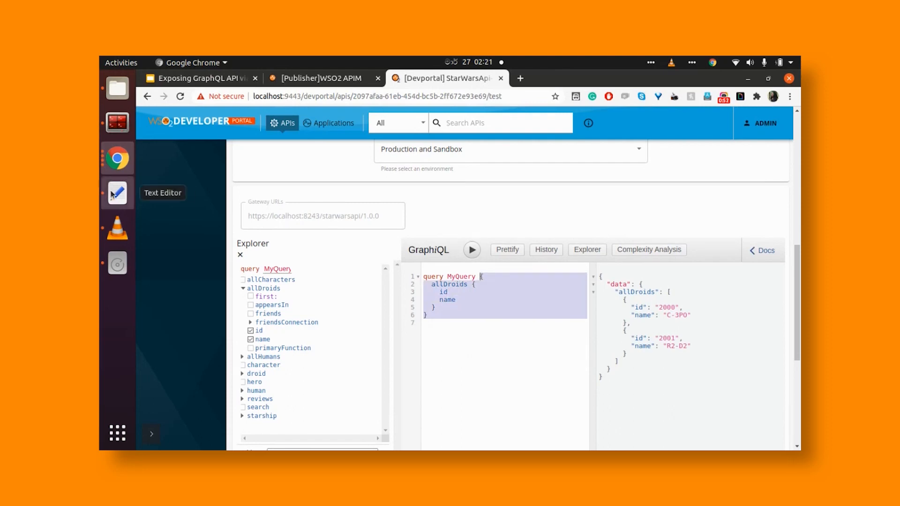
drag(233, 202, 266, 202)
text({   allDroids {     id     name   } })
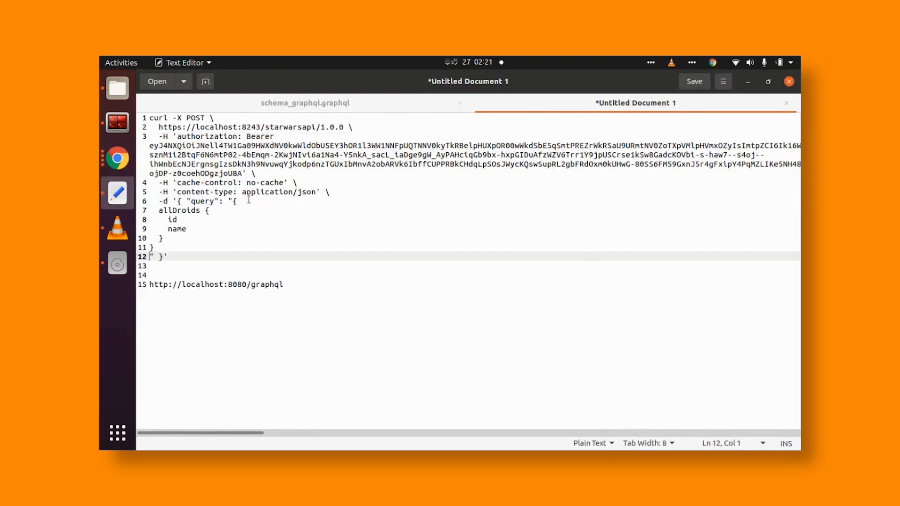
Remove the line breaks and indentation from the pasted query so the data line reads '{ "query": "{allDroids {id name}}" }'.
click(249, 201)
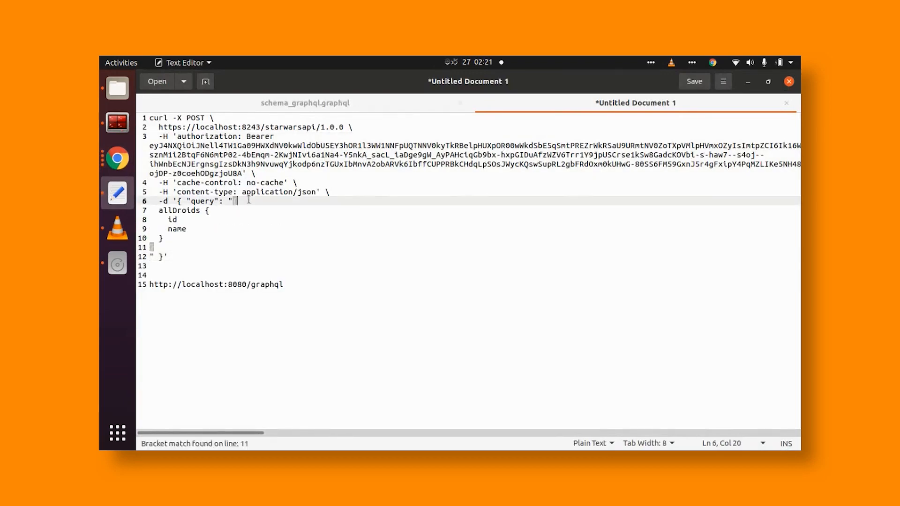
key(Delete)
key(Delete)
key(Delete)
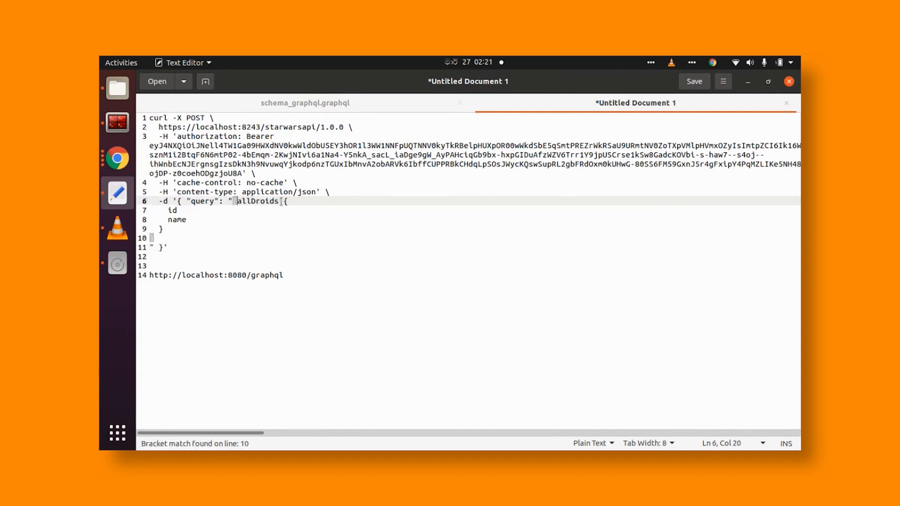
key(End)
key(Delete)
key(Delete)
key(Delete)
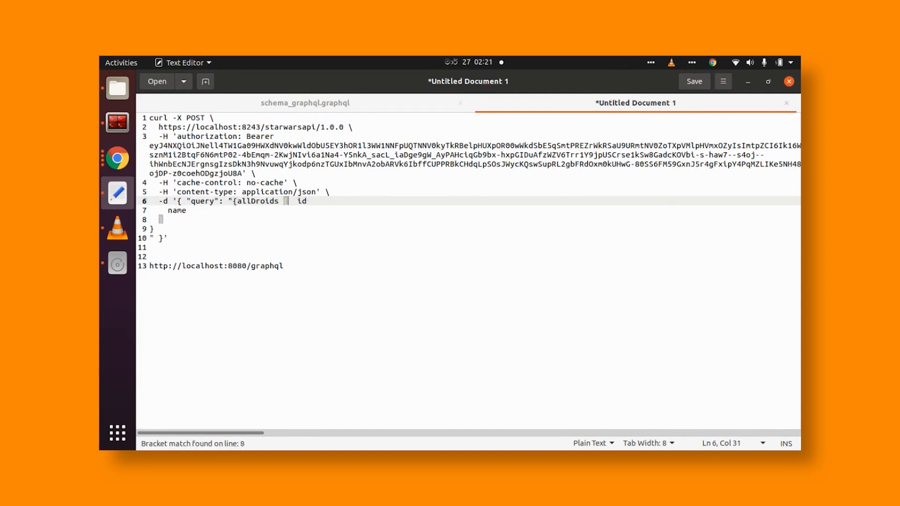
key(Delete)
key(Delete)
click(315, 204)
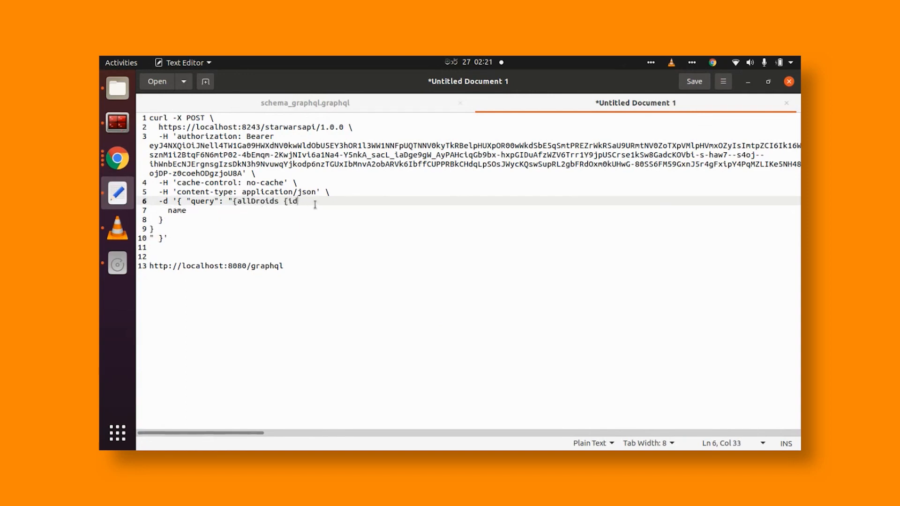
key(Delete)
key(Delete)
key(Delete)
key(Delete)
key(Delete)
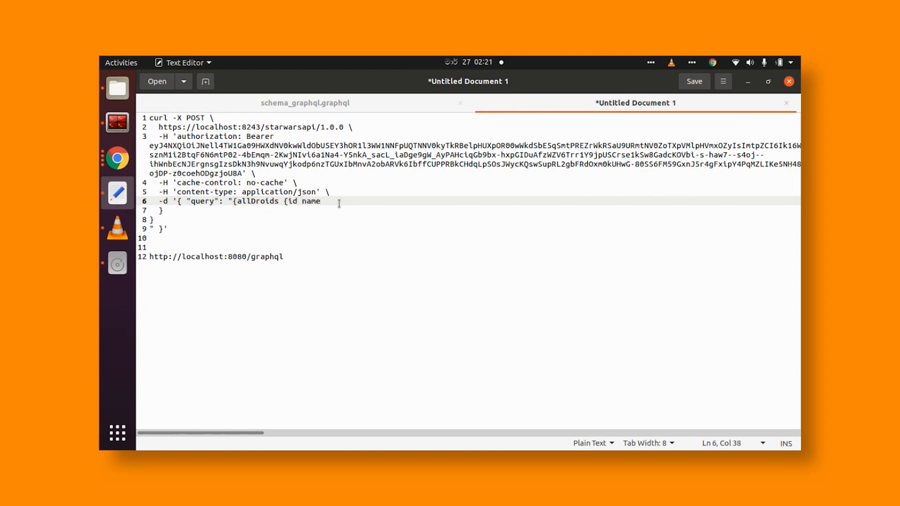
key(Delete)
key(Delete)
key(Delete)
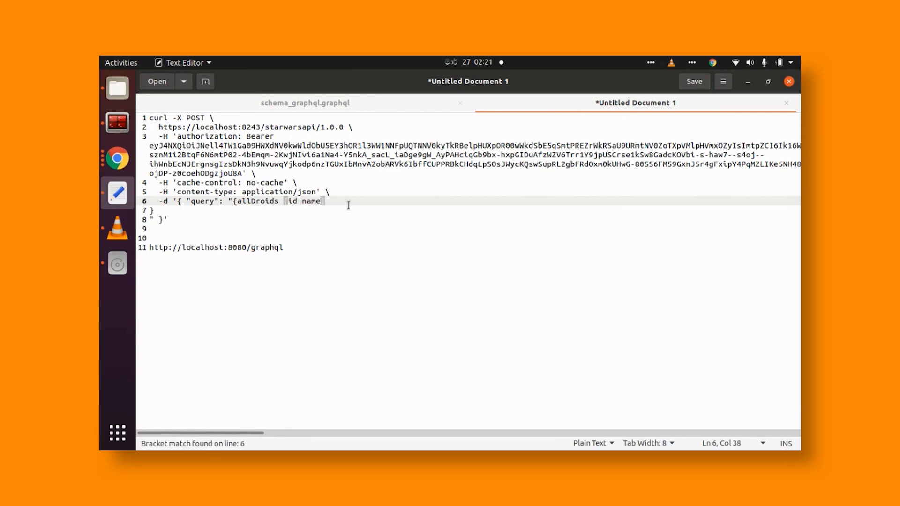
key(Delete)
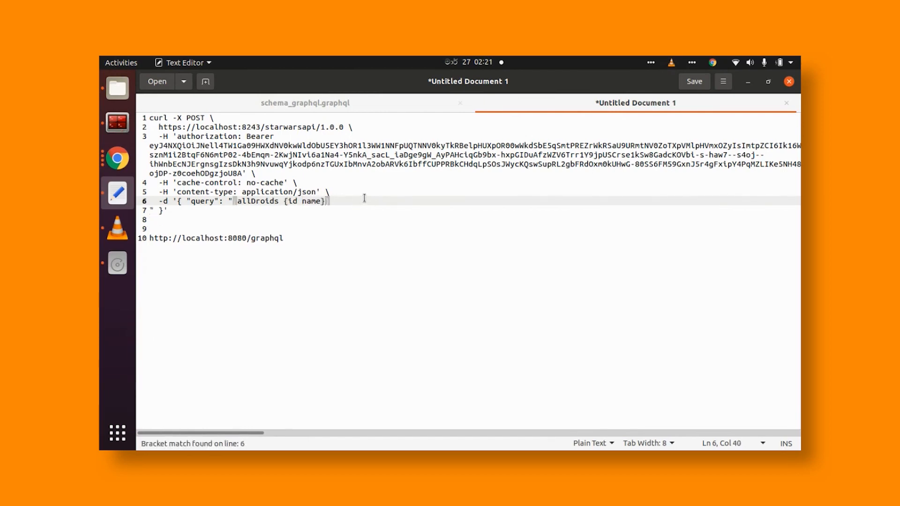
key(Delete)
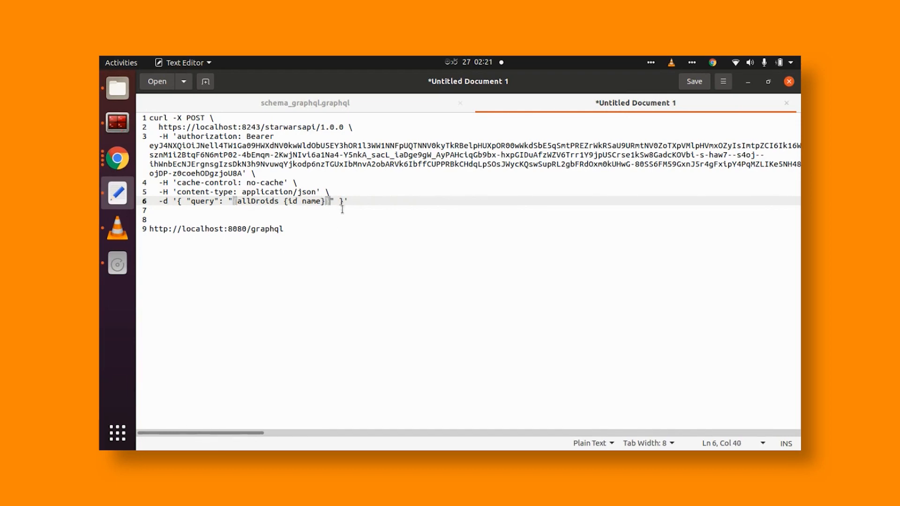
Append the -kv option to the end of the curl command and copy the whole command.
click(359, 205)
text(-kv)
drag(367, 200, 103, 115)
Switch to Terminator, split the wso2am-3.2.0/bin terminal horizontally, run the copied curl command in the new pane, and check the JSON response.
click(118, 123)
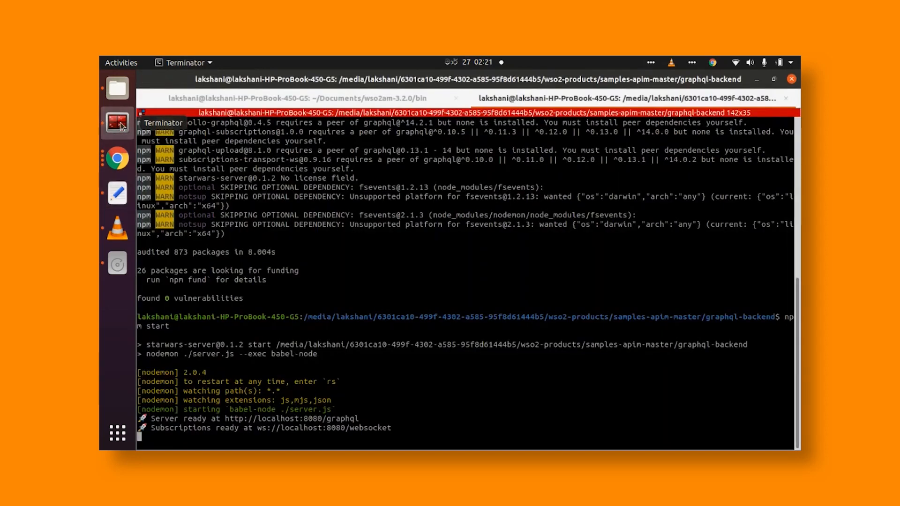
click(394, 103)
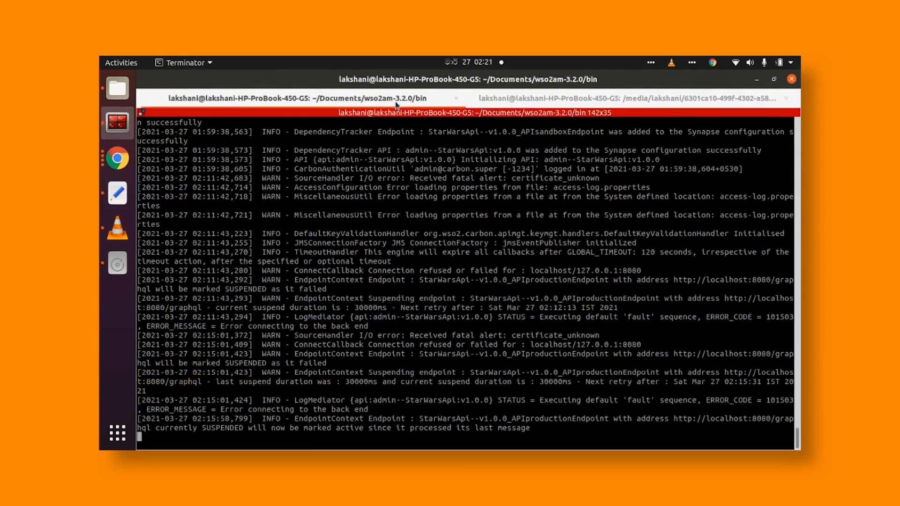
right_click(394, 219)
click(420, 249)
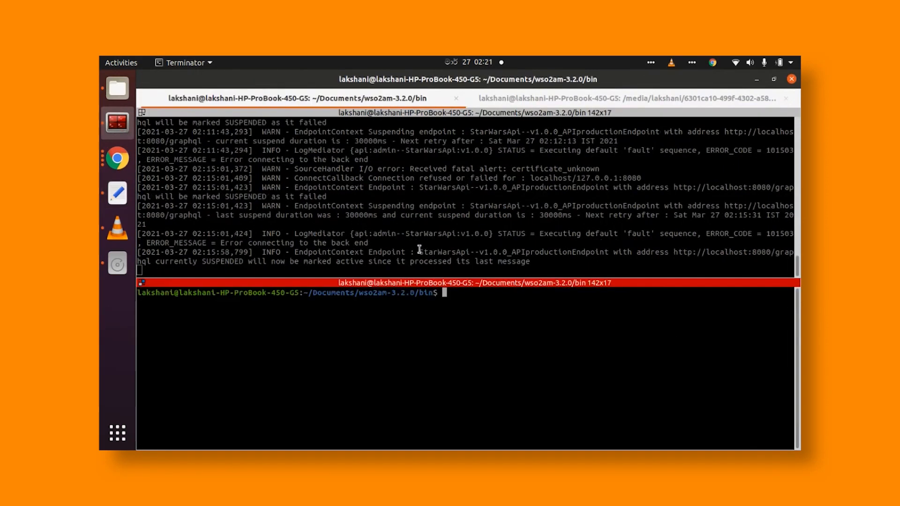
key(ctrl+shift+v)
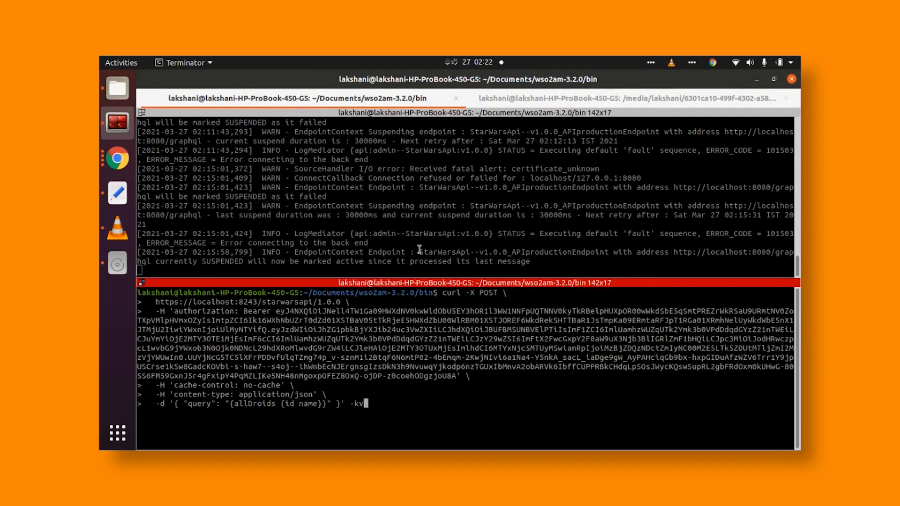
key(Return)
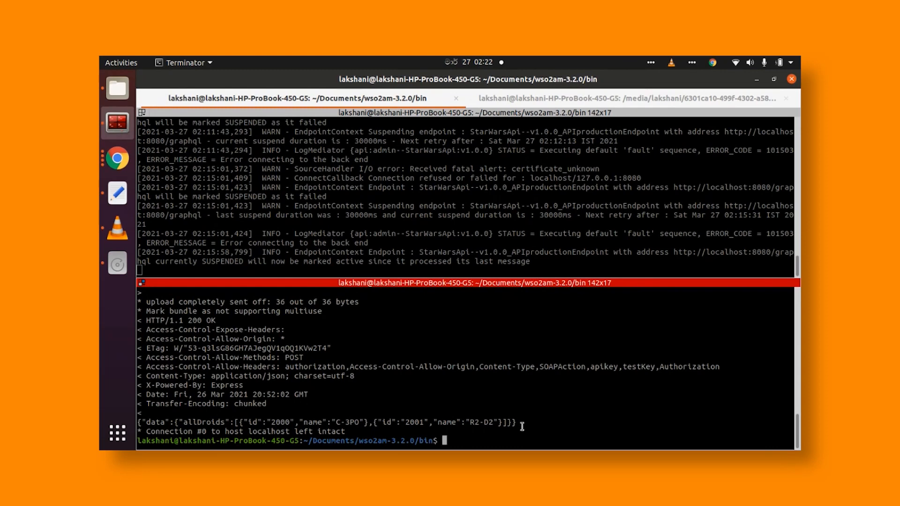
drag(522, 428, 146, 420)
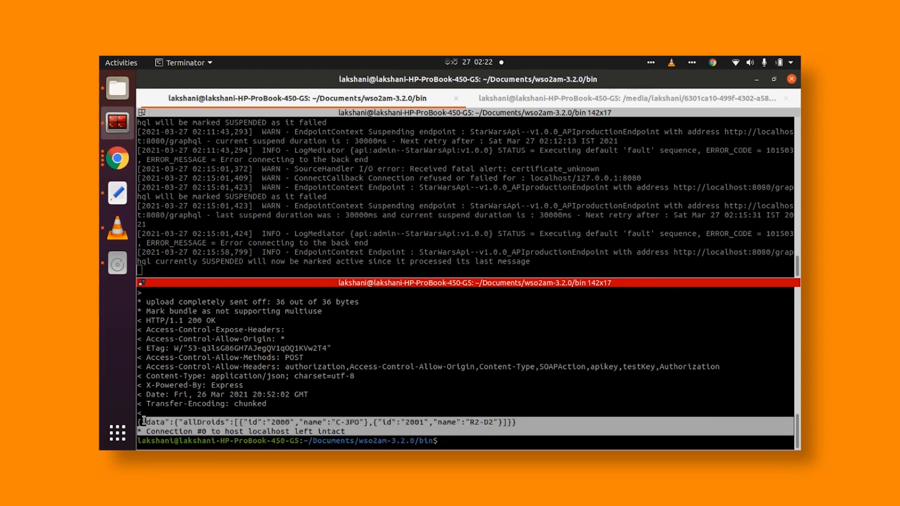
click(146, 420)
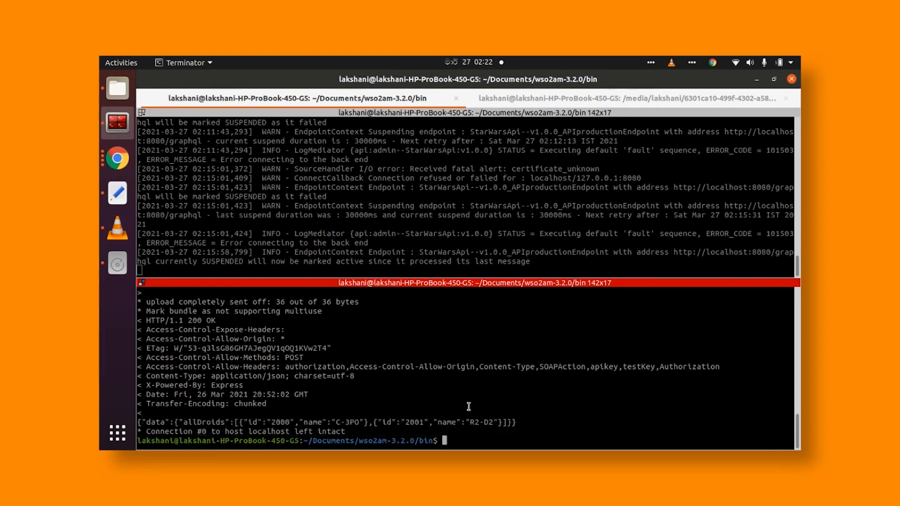